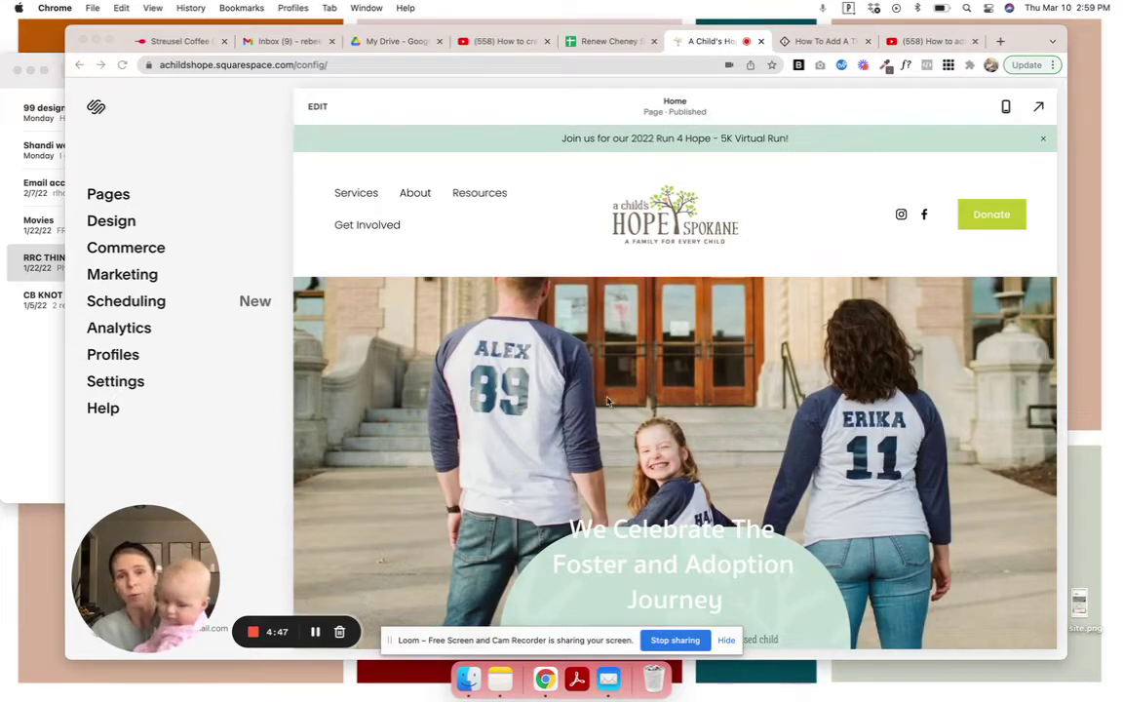
Step: Look through the YouTube tutorial for the events time zone part
{"action": "left_click", "coordinate": [487, 41]}
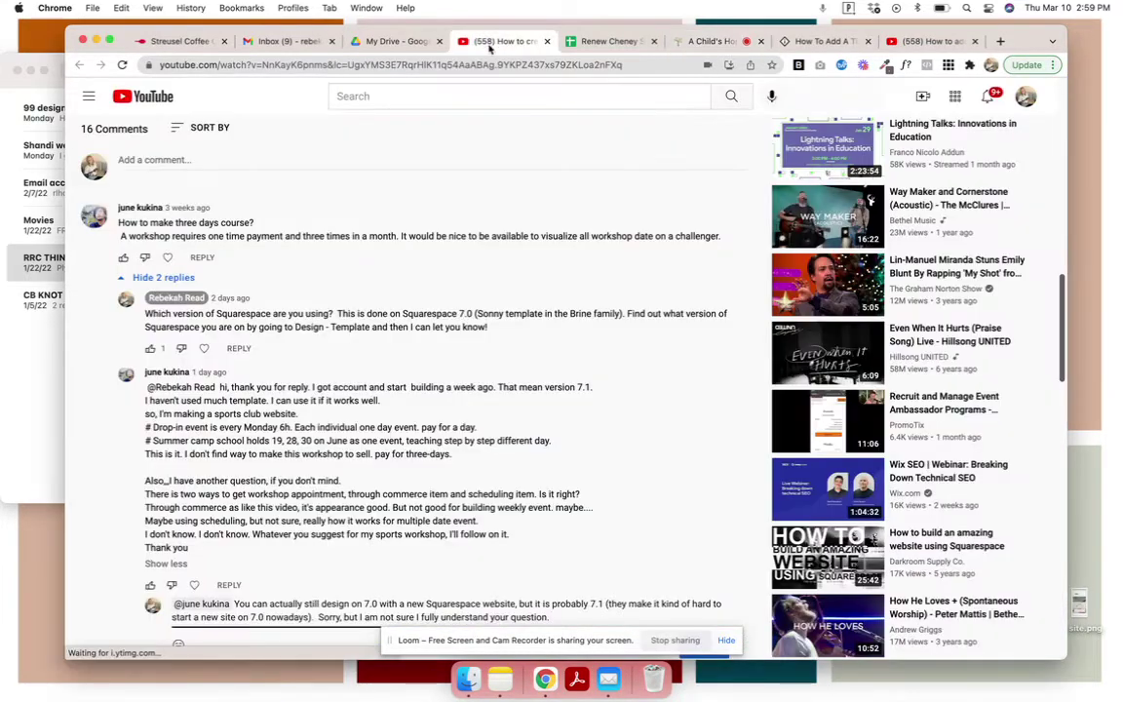
{"action": "scroll", "coordinate": [435, 209], "scroll_direction": "up", "scroll_amount": 5}
{"action": "scroll", "coordinate": [434, 210], "scroll_direction": "up", "scroll_amount": 5}
{"action": "scroll", "coordinate": [434, 209], "scroll_direction": "up", "scroll_amount": 2}
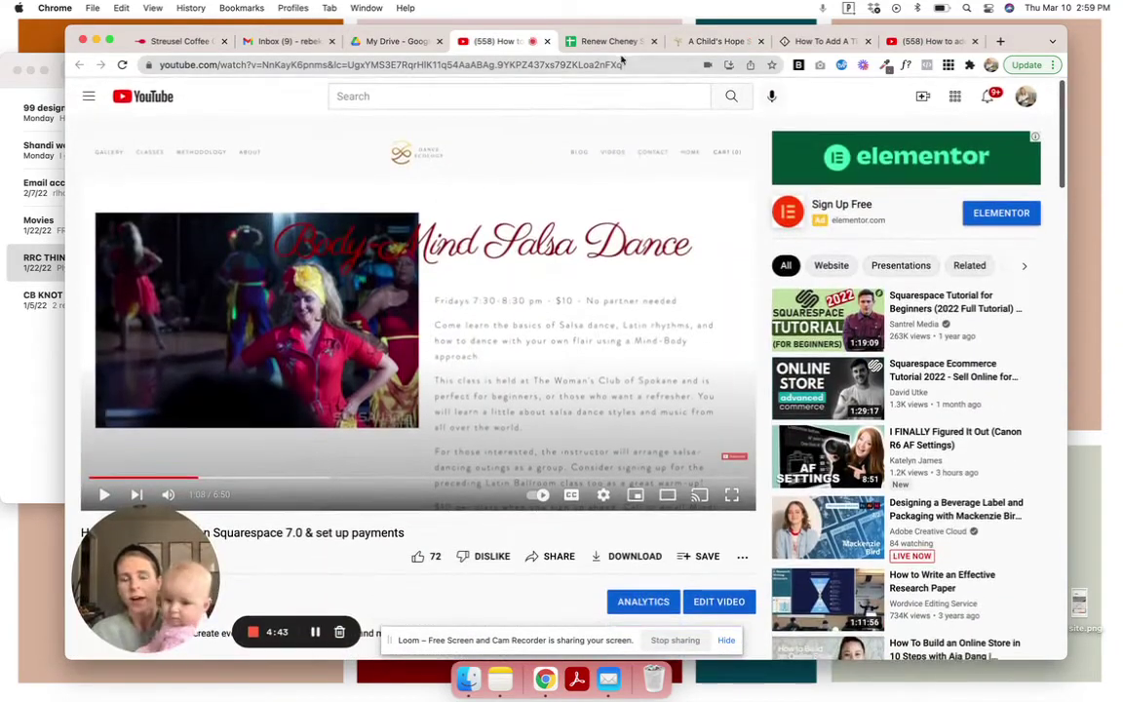
{"action": "left_click", "coordinate": [800, 45]}
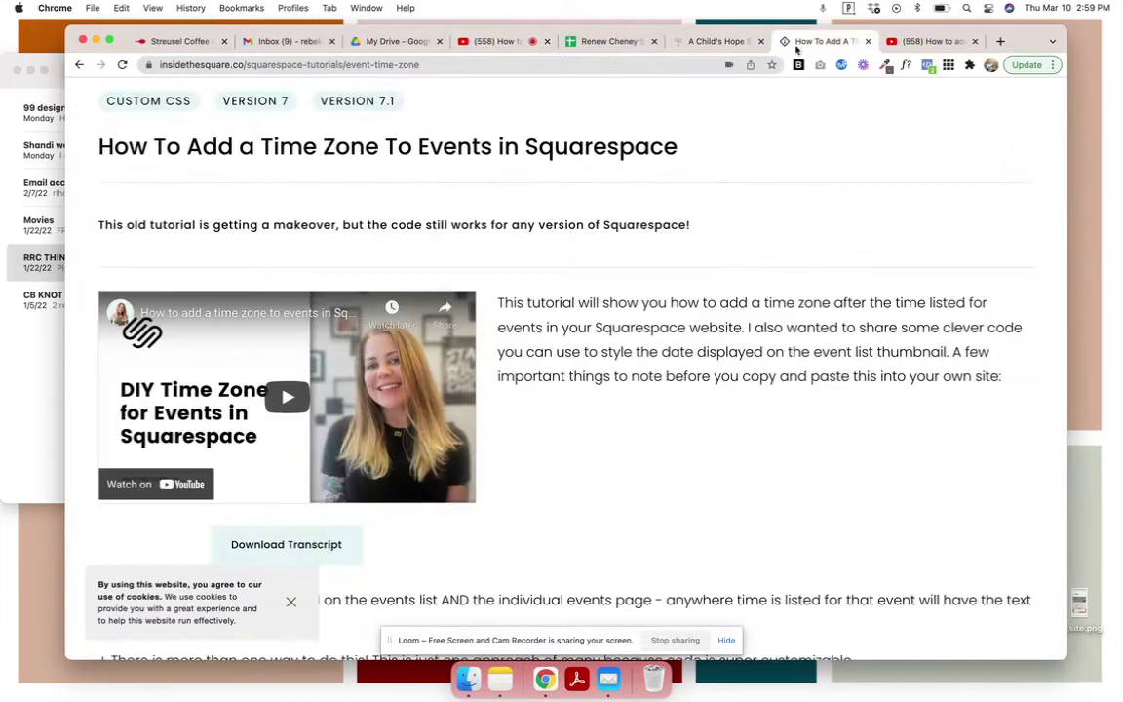
Step: Back in the site editor, pick an Events collection for a new Not Linked page
{"action": "left_click", "coordinate": [712, 43]}
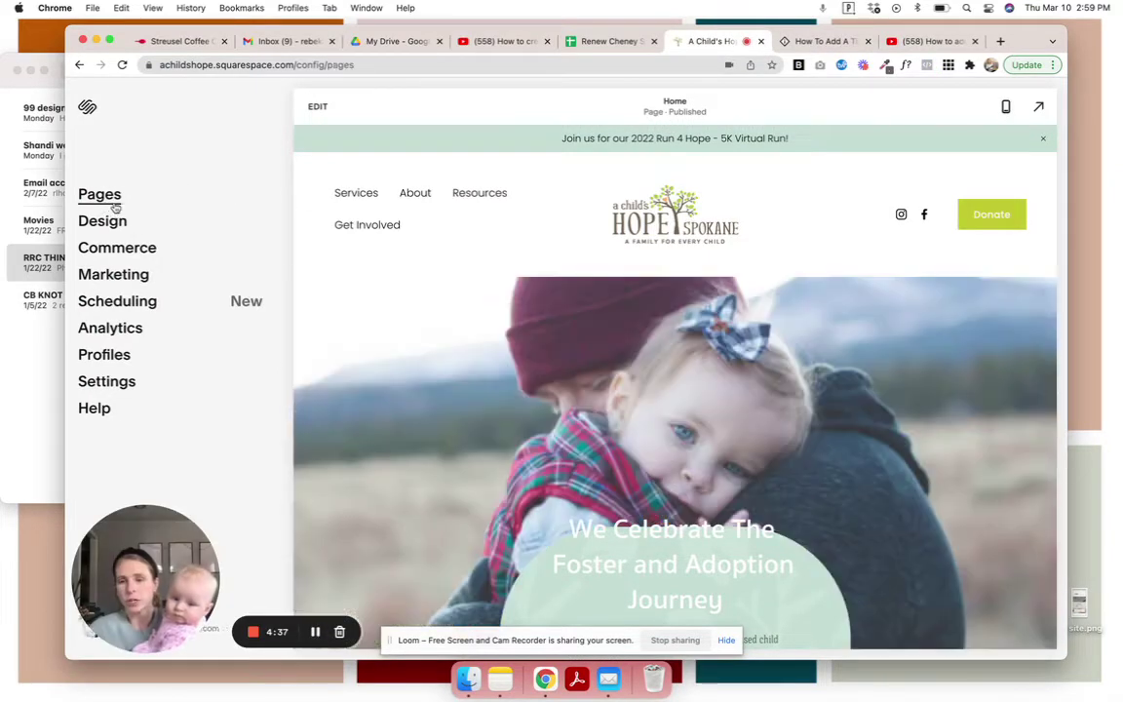
{"action": "left_click", "coordinate": [112, 198]}
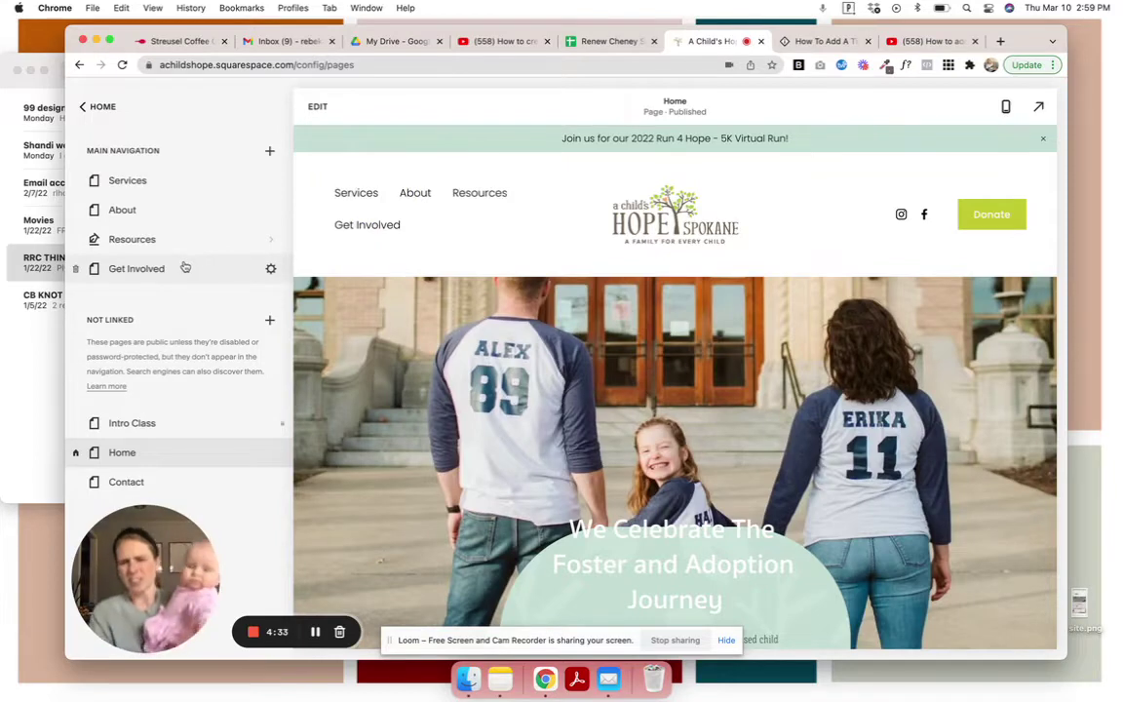
{"action": "left_click", "coordinate": [270, 320]}
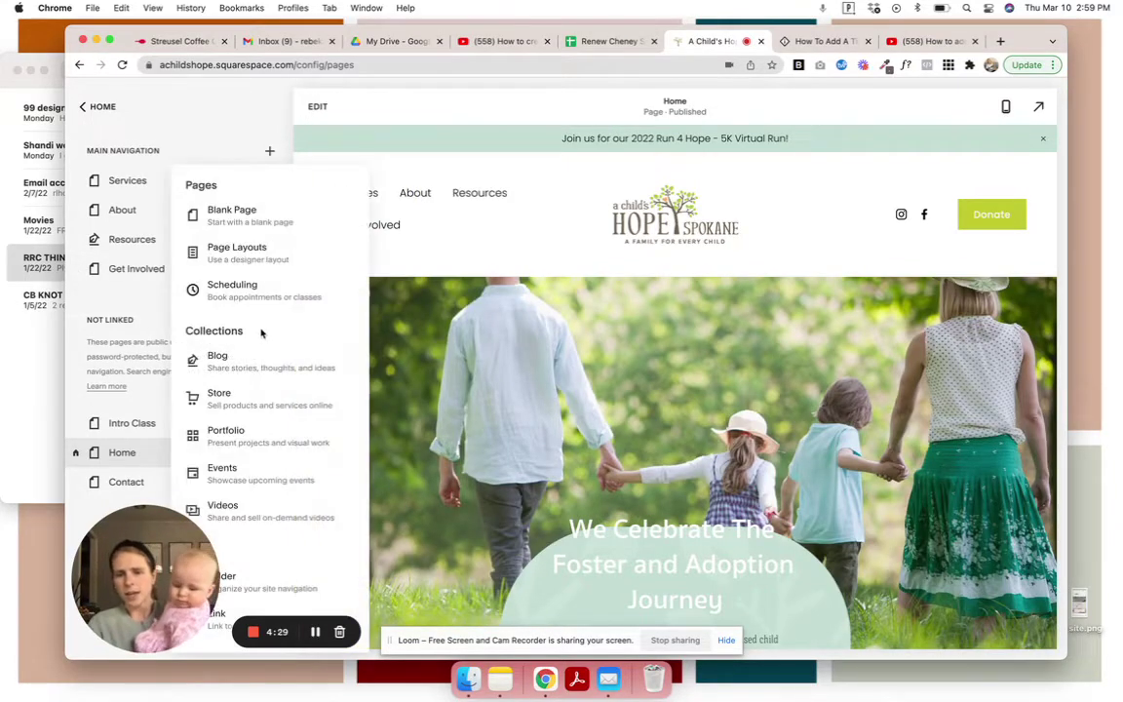
{"action": "left_click", "coordinate": [211, 472]}
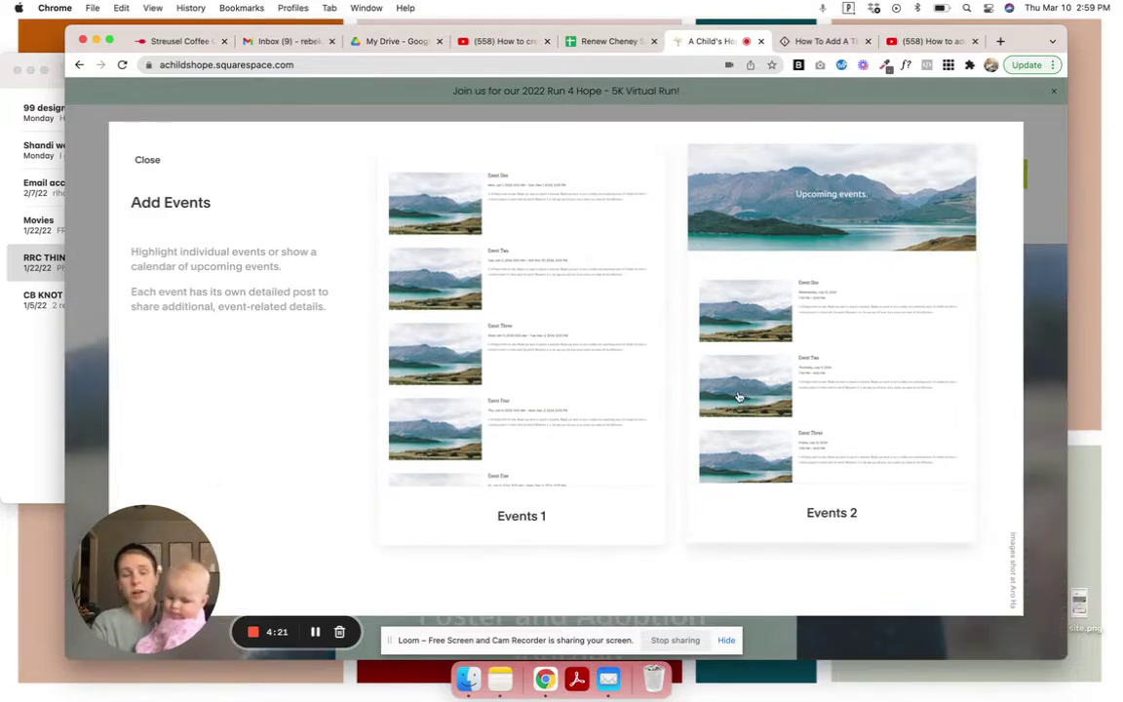
Step: Create the page with the Events 2 layout and scroll through Event One and Event Two
{"action": "left_click", "coordinate": [663, 357]}
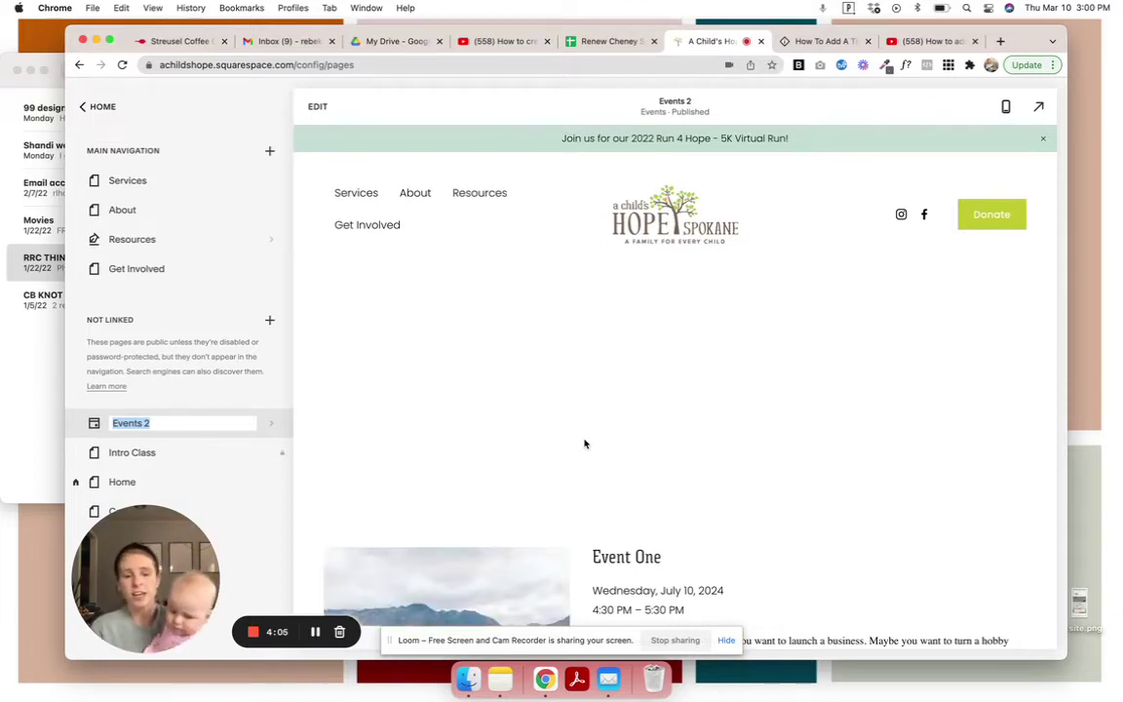
{"action": "scroll", "coordinate": [585, 443], "scroll_direction": "down", "scroll_amount": 2}
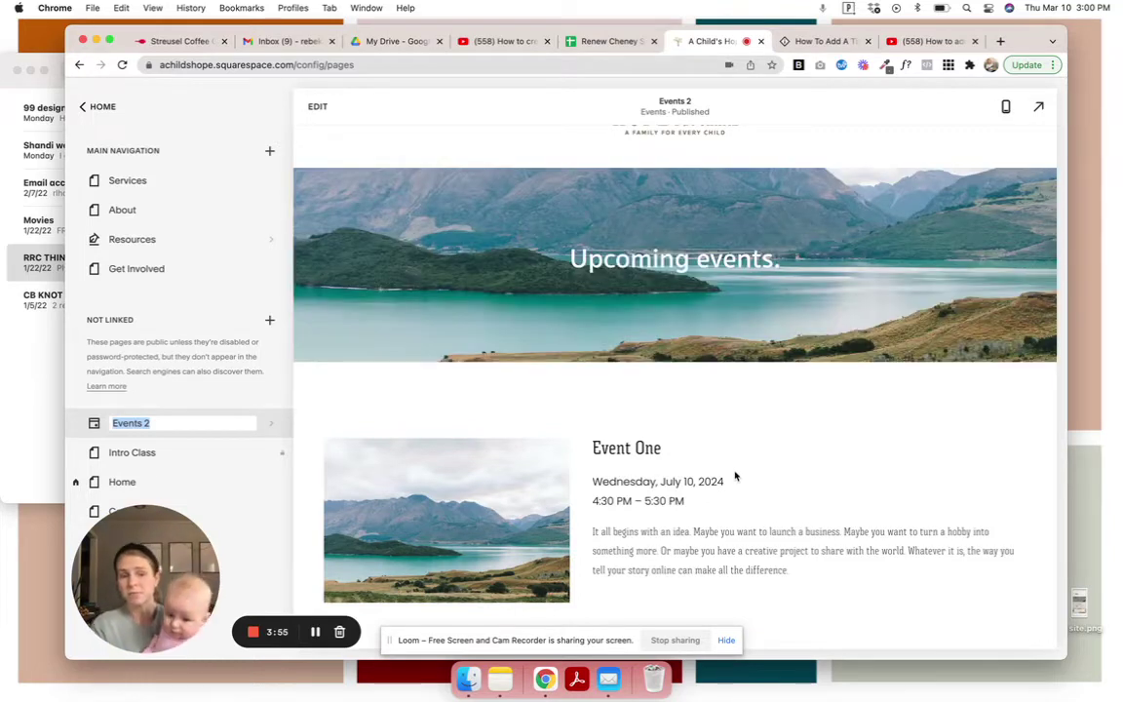
{"action": "scroll", "coordinate": [736, 476], "scroll_direction": "down", "scroll_amount": 1}
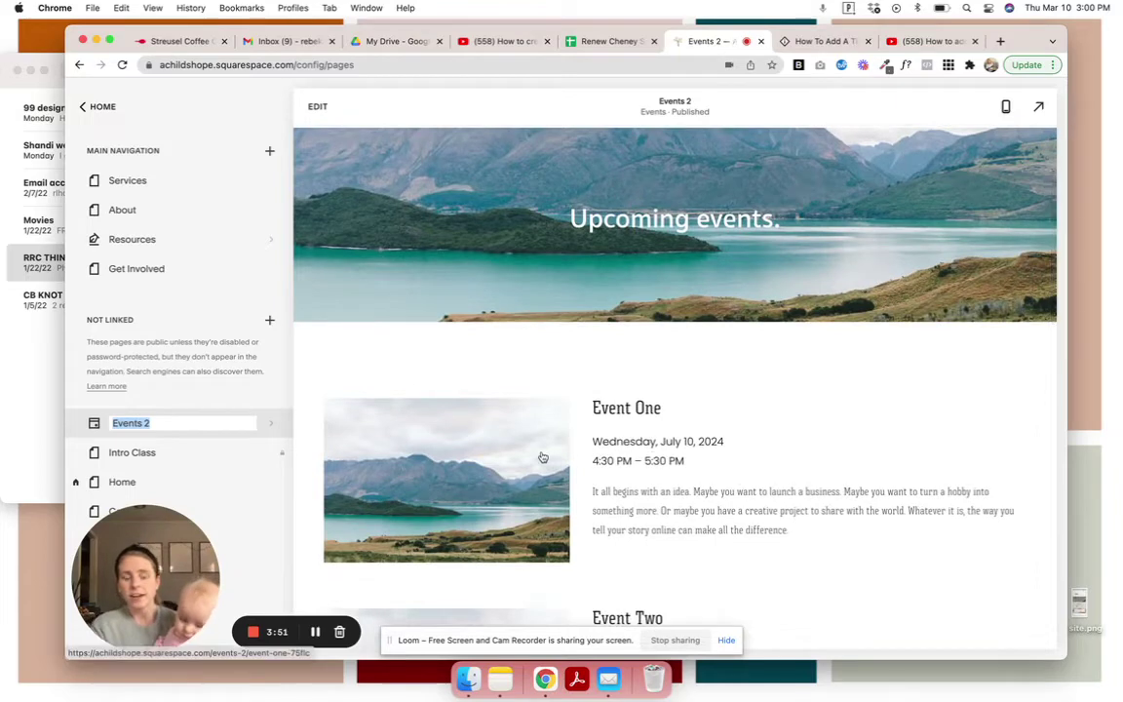
{"action": "scroll", "coordinate": [543, 457], "scroll_direction": "down", "scroll_amount": 2}
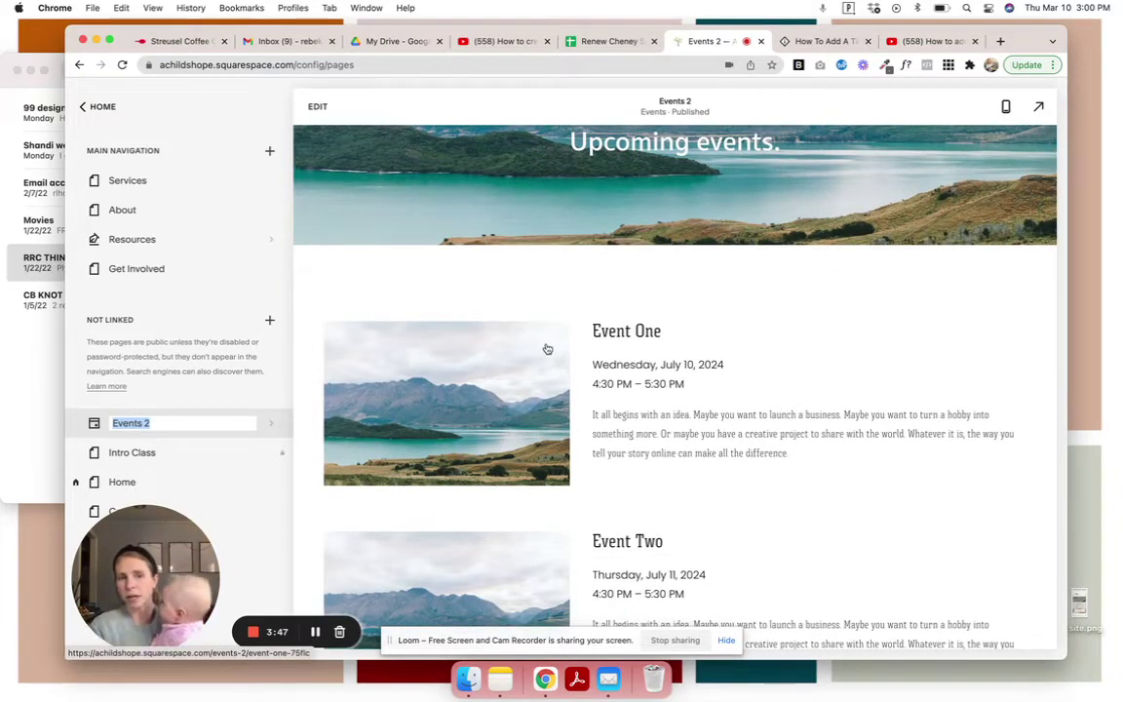
Step: Jump the YouTube events tutorial ahead to 2:24
{"action": "left_click", "coordinate": [911, 42]}
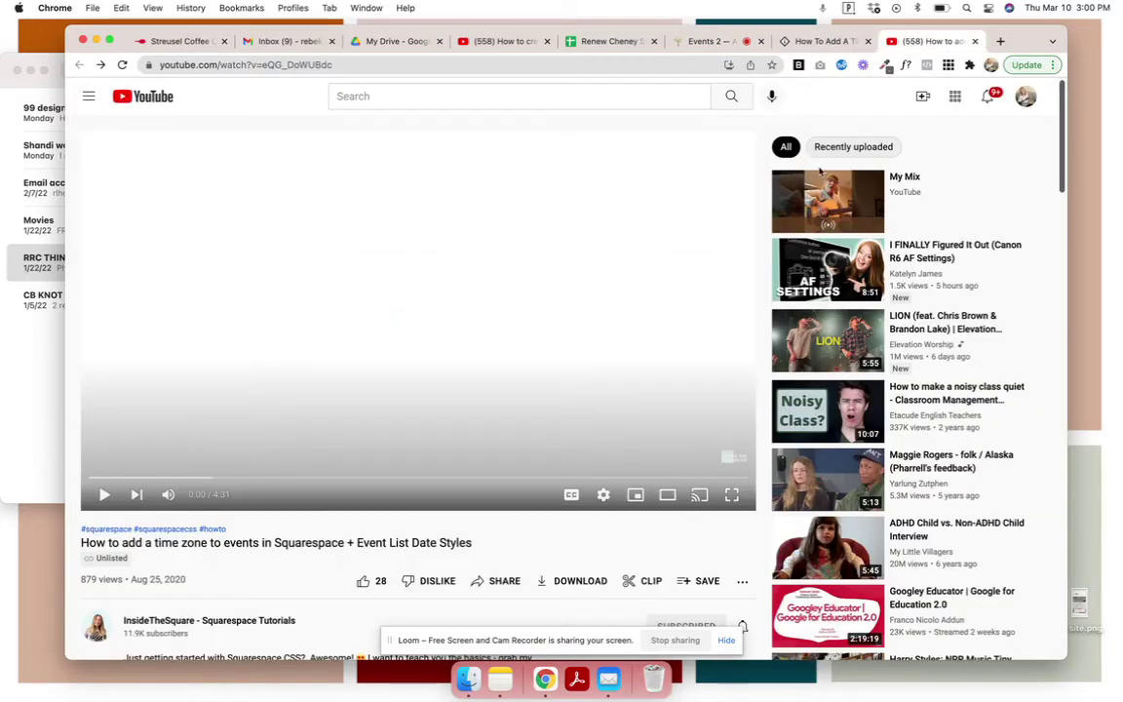
{"action": "left_click", "coordinate": [439, 477]}
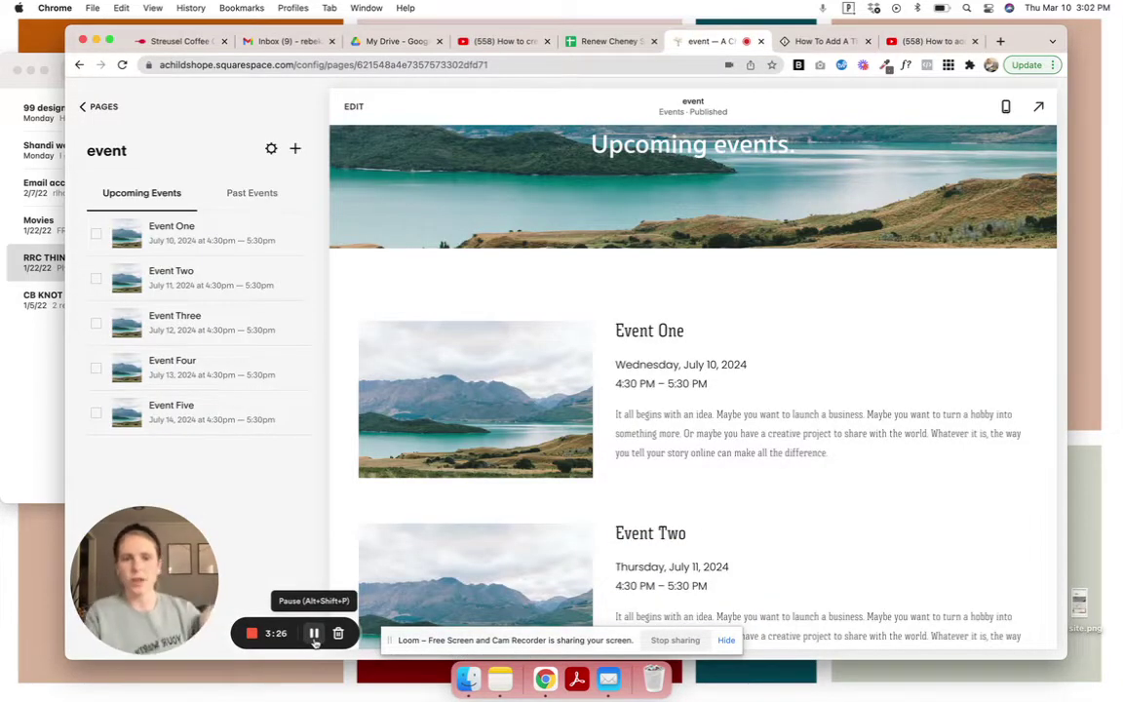
Step: Add a No Title draft event dated March 10, 2022 and open it for editing
{"action": "scroll", "coordinate": [672, 390], "scroll_direction": "up", "scroll_amount": 1}
{"action": "scroll", "coordinate": [688, 382], "scroll_direction": "up", "scroll_amount": 2}
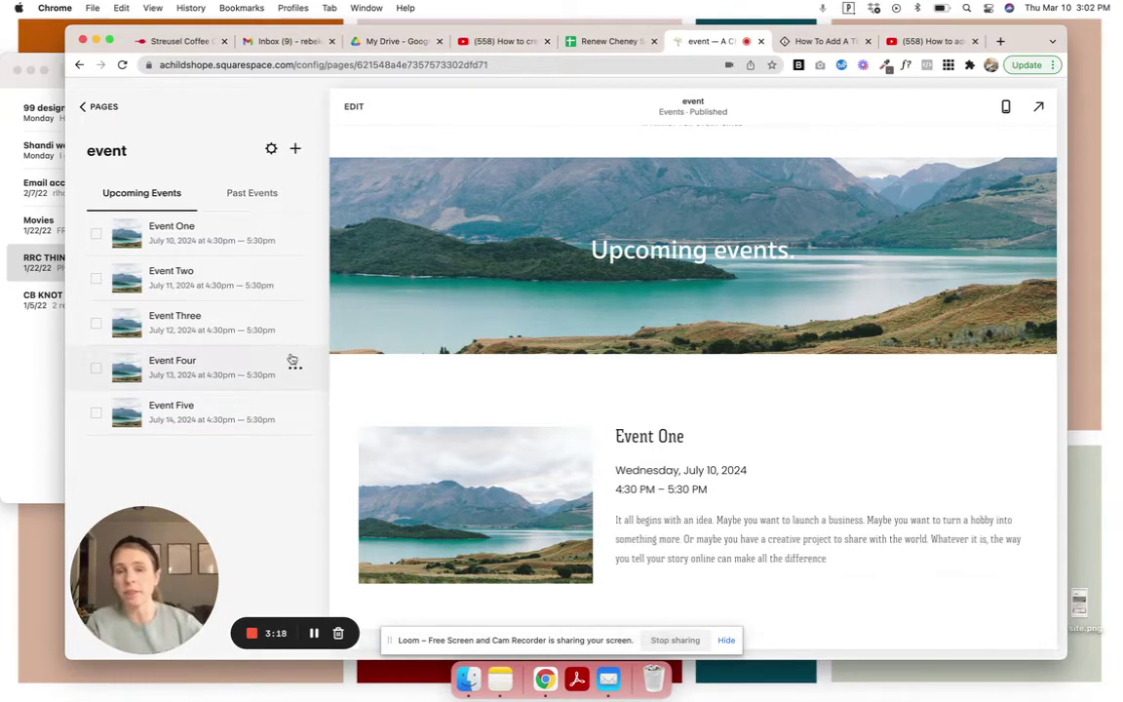
{"action": "left_click", "coordinate": [295, 149]}
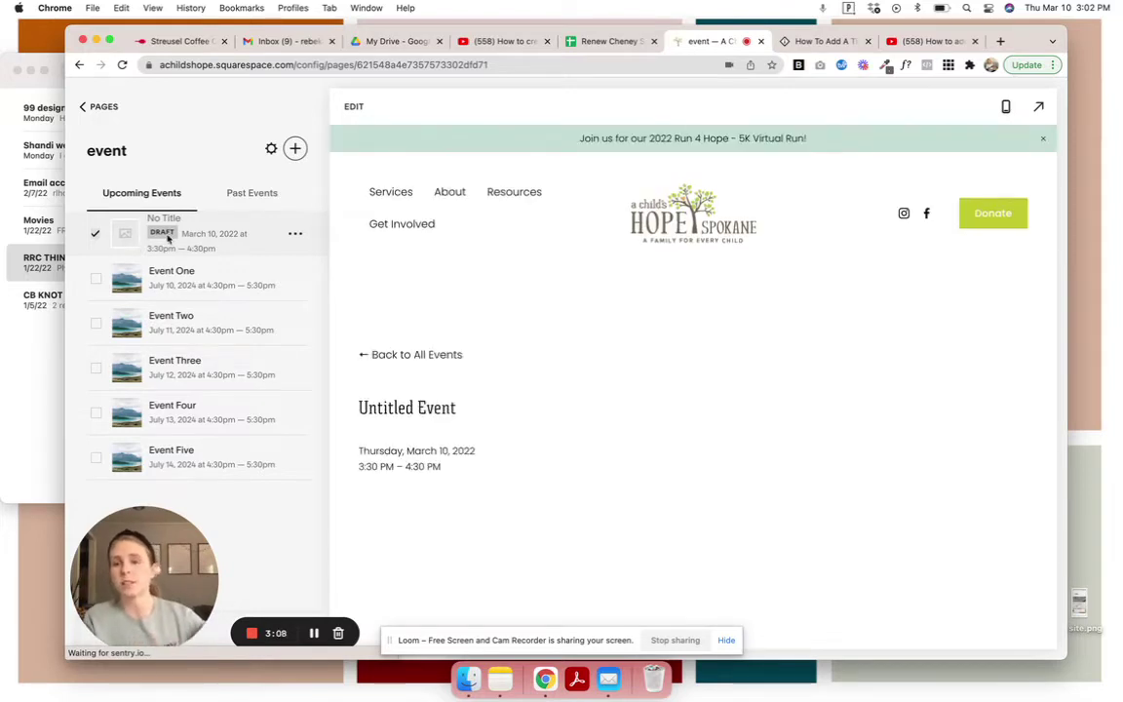
{"action": "double_click", "coordinate": [226, 237]}
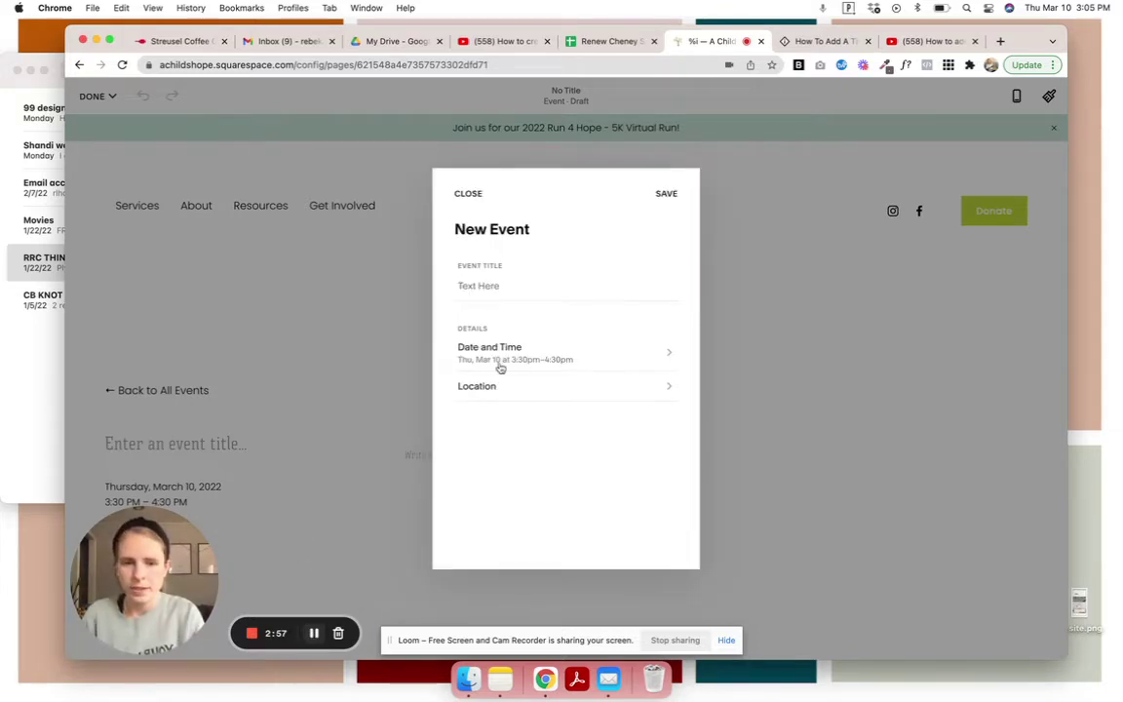
Step: Title the draft event 'event', leave Location unchanged, and save
{"action": "left_click", "coordinate": [470, 282]}
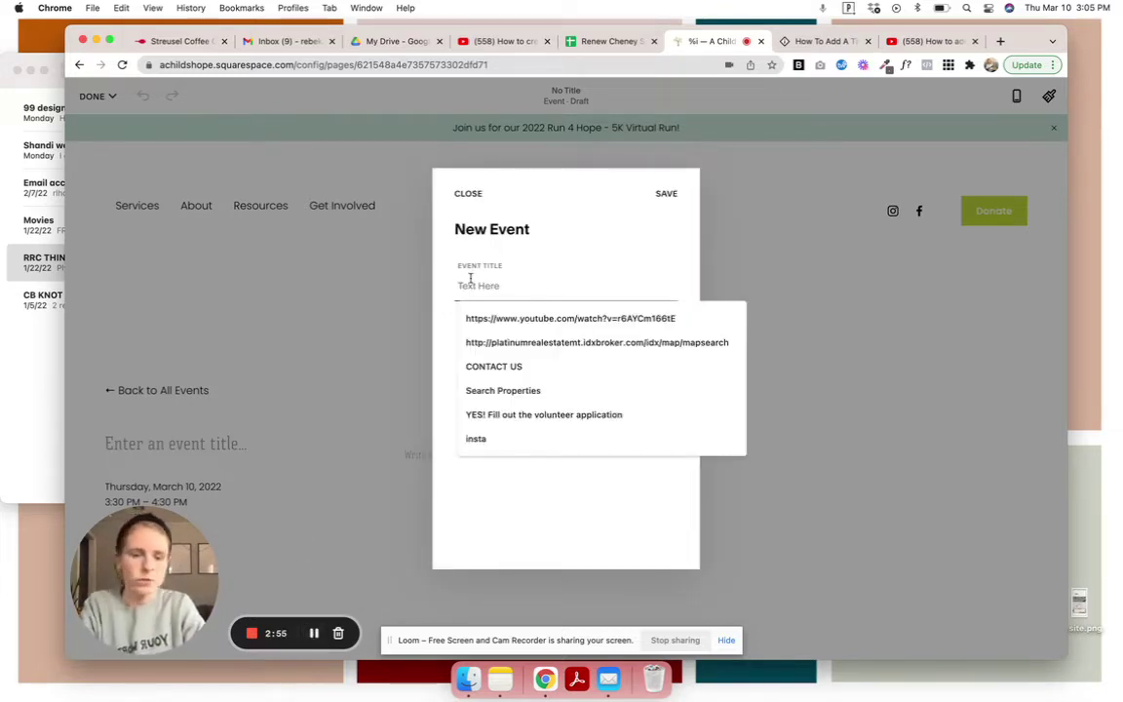
{"action": "type", "text": "event"}
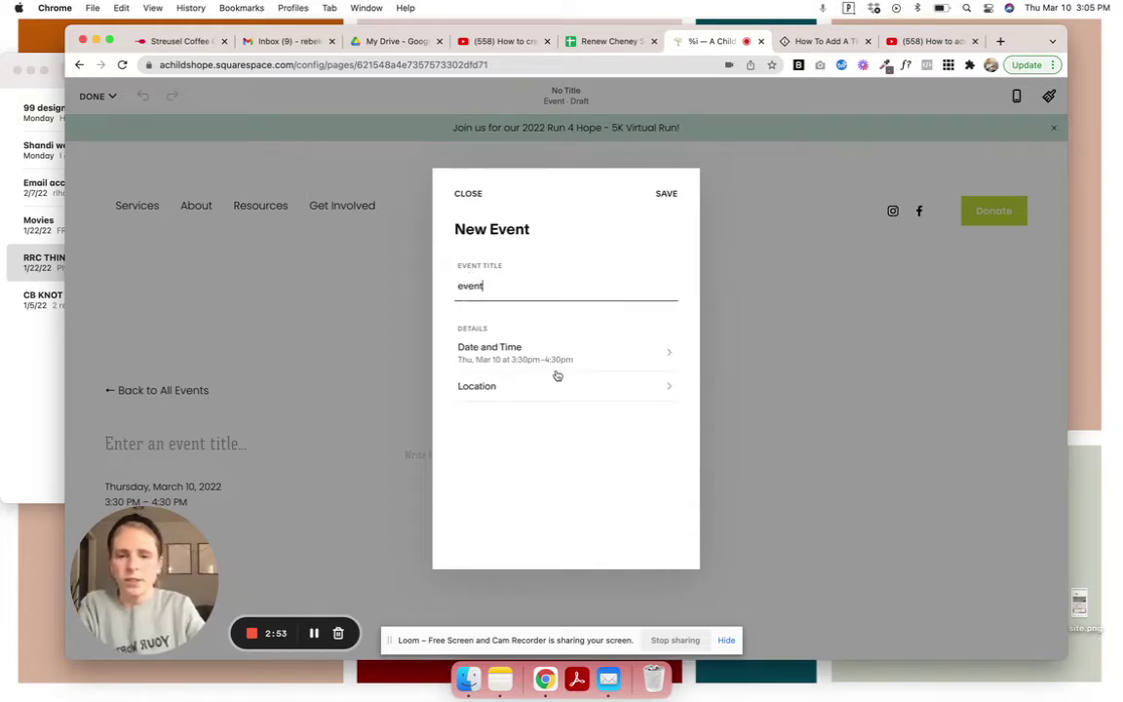
{"action": "left_click", "coordinate": [549, 387]}
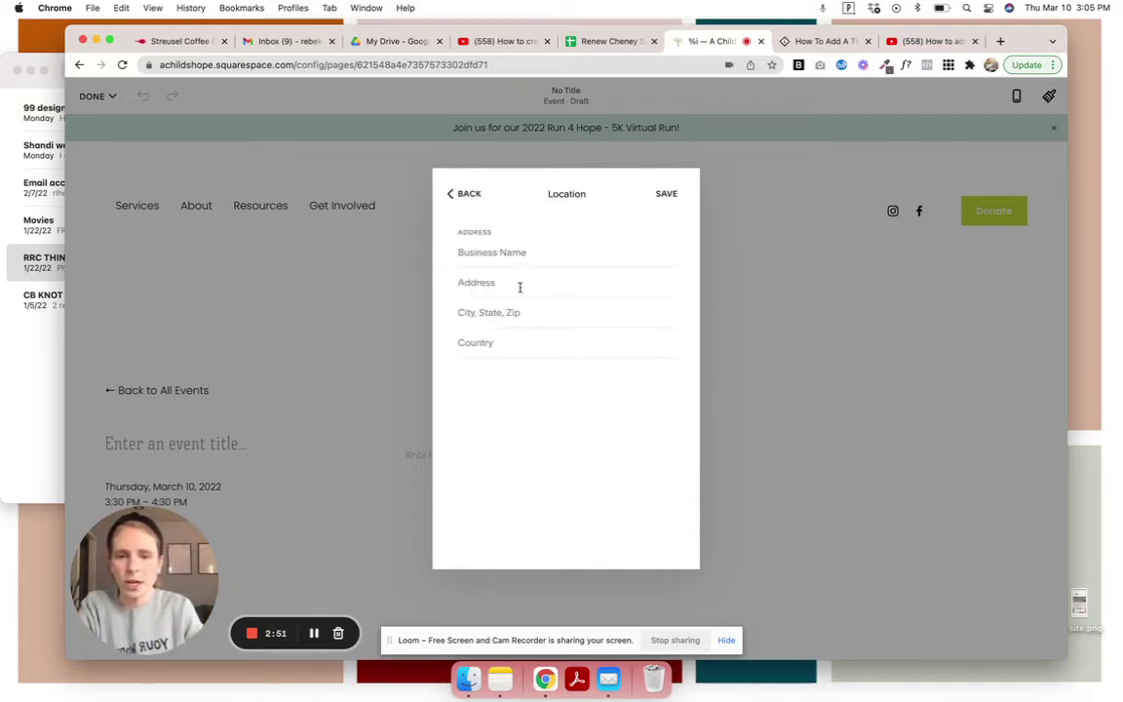
{"action": "left_click", "coordinate": [455, 206]}
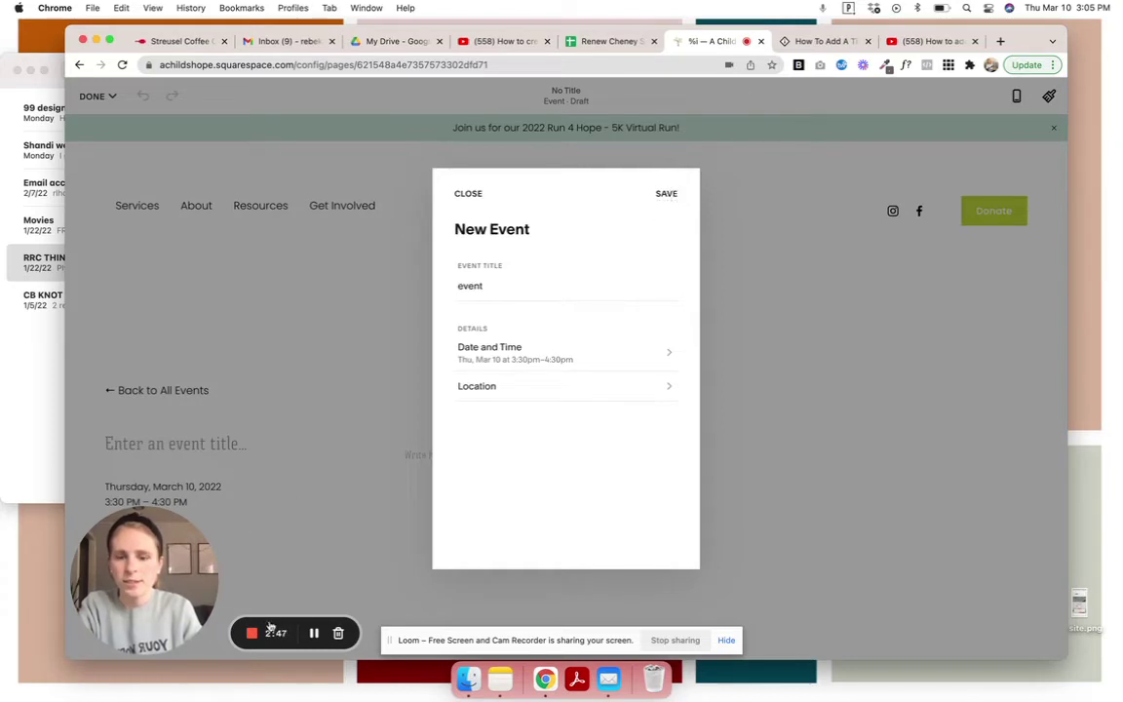
{"action": "left_click", "coordinate": [314, 632]}
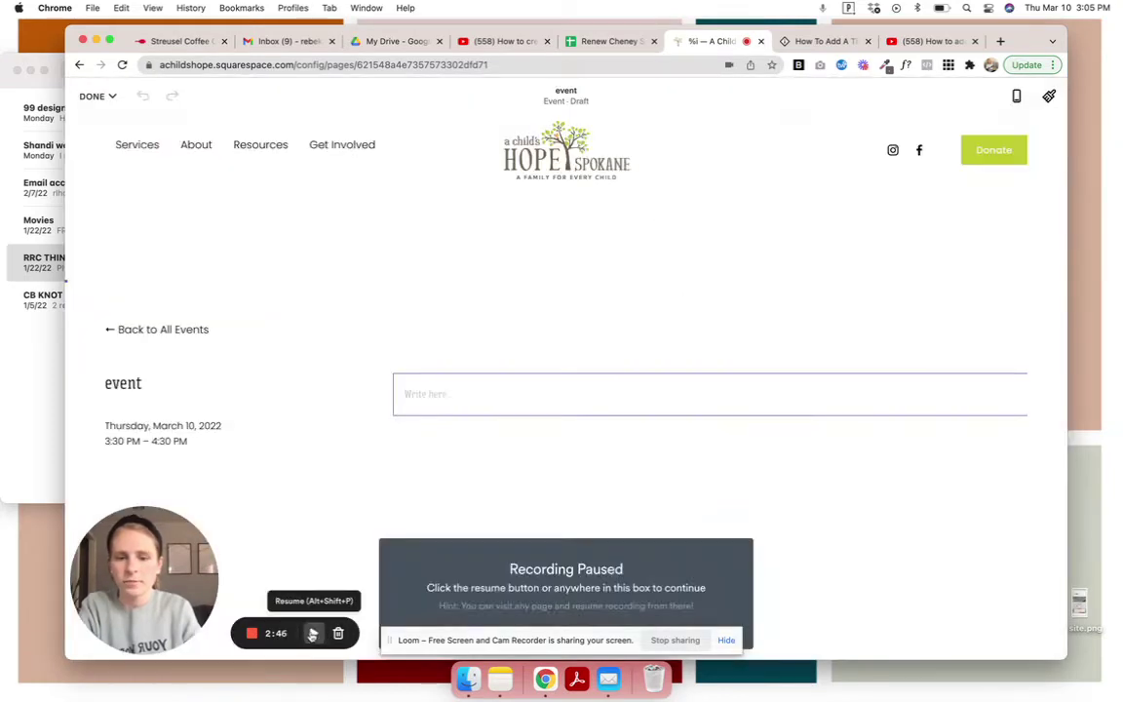
Step: Write two placeholder description lines, 'kjkajflkjsa' and 'aksjfkj'
{"action": "left_click", "coordinate": [429, 396]}
{"action": "type", "text": "kjkajflkjsa"}
{"action": "key", "text": "Return"}
{"action": "type", "text": "aksjfkj"}
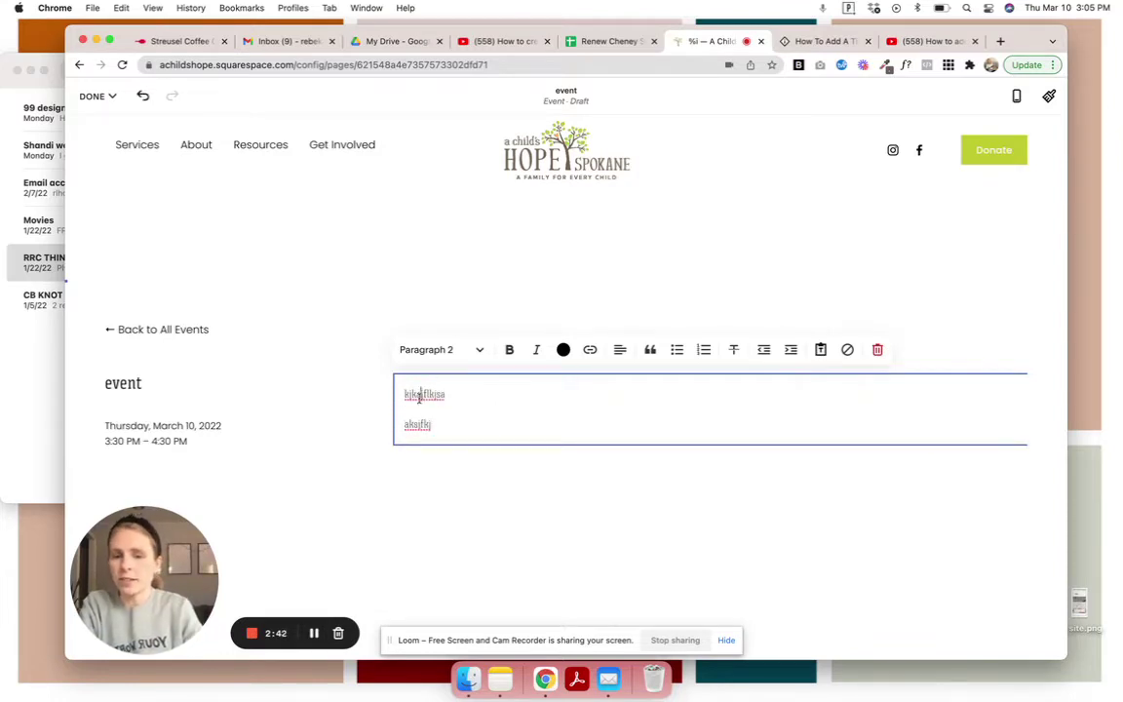
Step: Make the first description line a Heading 2 and finish editing the text
{"action": "double_click", "coordinate": [421, 392]}
{"action": "left_click", "coordinate": [440, 349]}
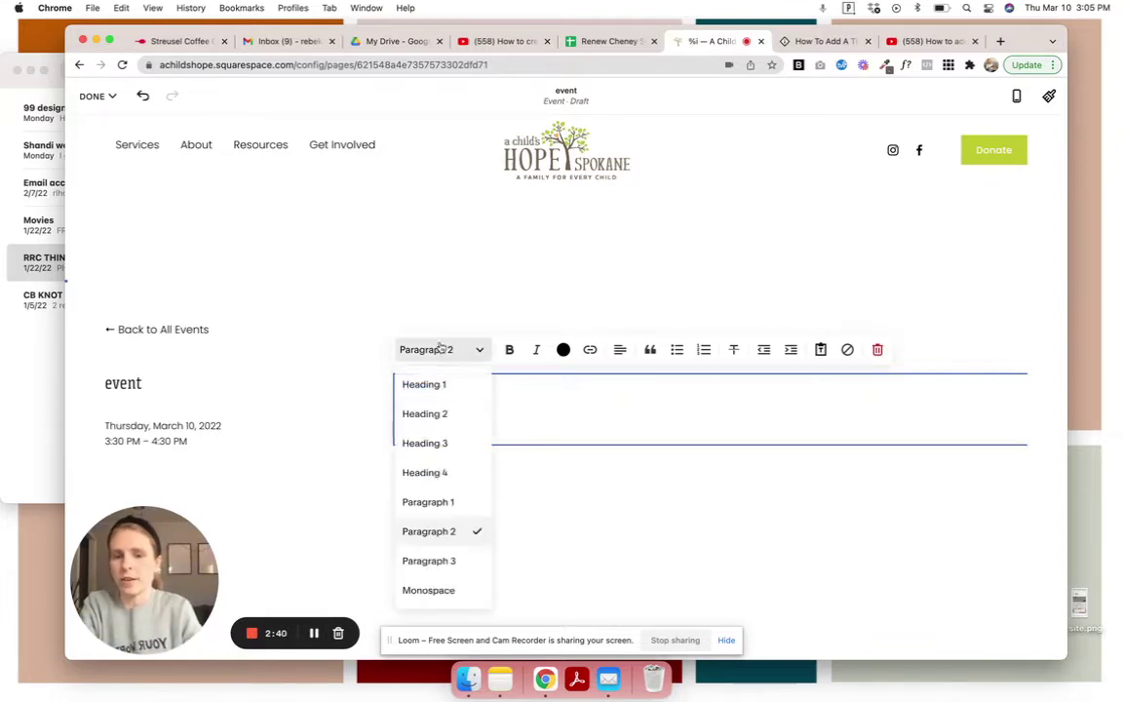
{"action": "left_click", "coordinate": [439, 415]}
{"action": "left_click", "coordinate": [337, 326]}
{"action": "left_click", "coordinate": [111, 95]}
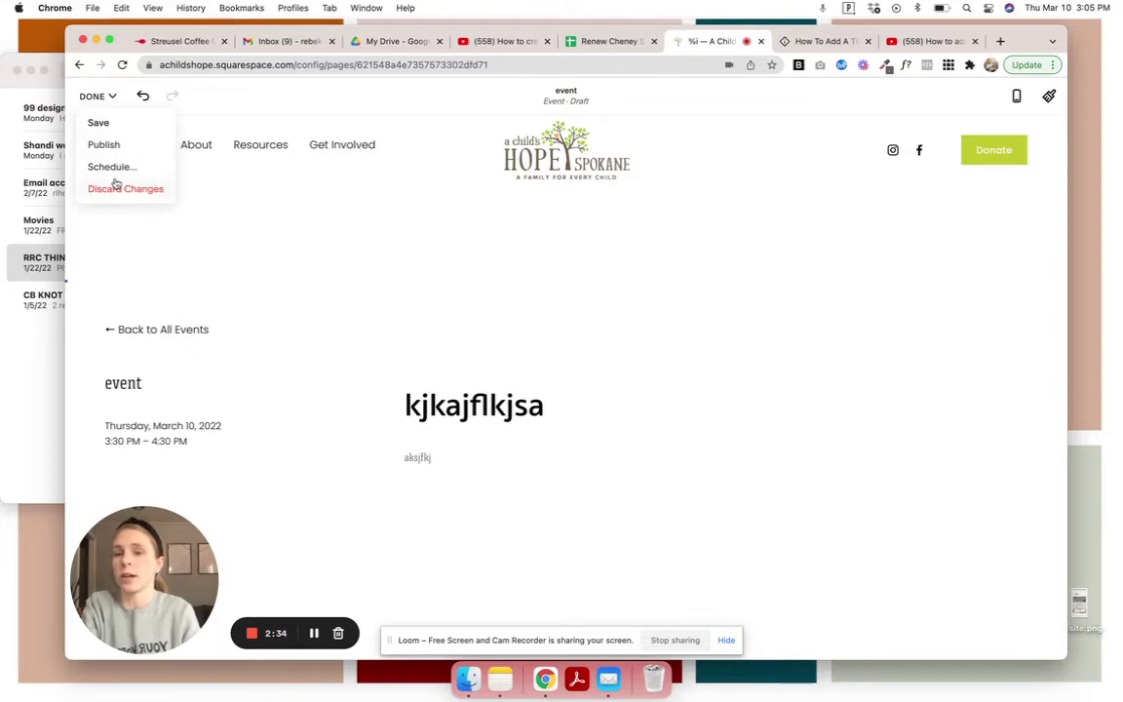
Step: Publish the event, then review its Event Settings Content tab and close it
{"action": "mouse_move", "coordinate": [163, 213]}
{"action": "left_click", "coordinate": [110, 144]}
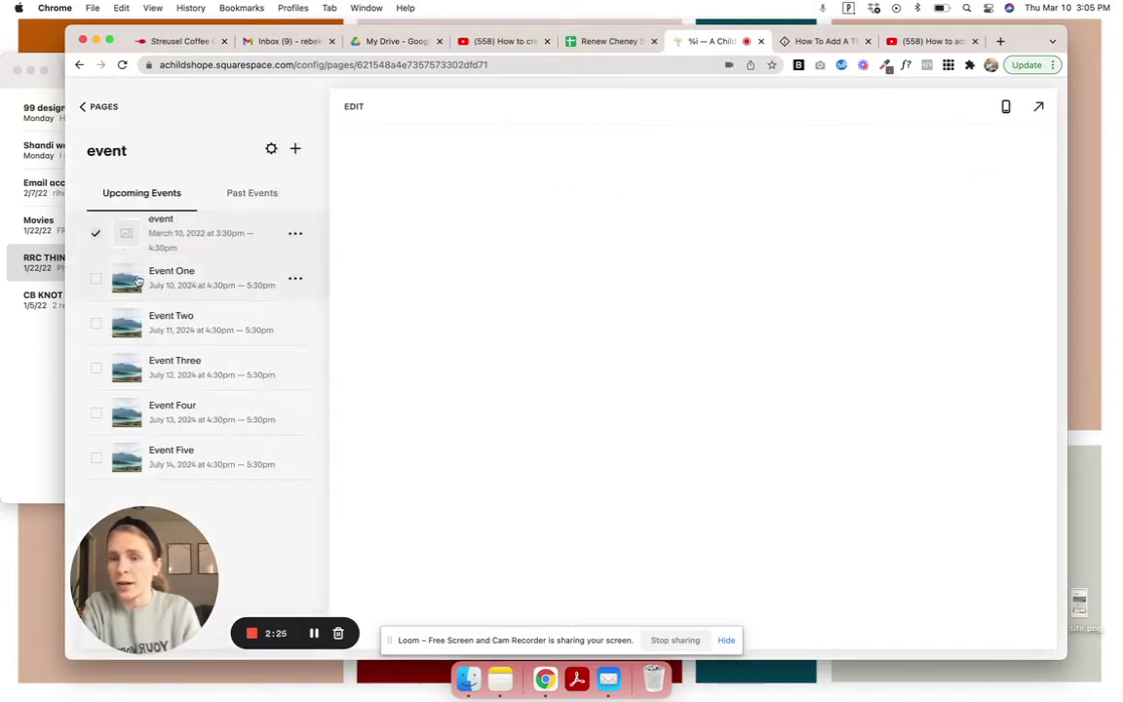
{"action": "left_click", "coordinate": [295, 233]}
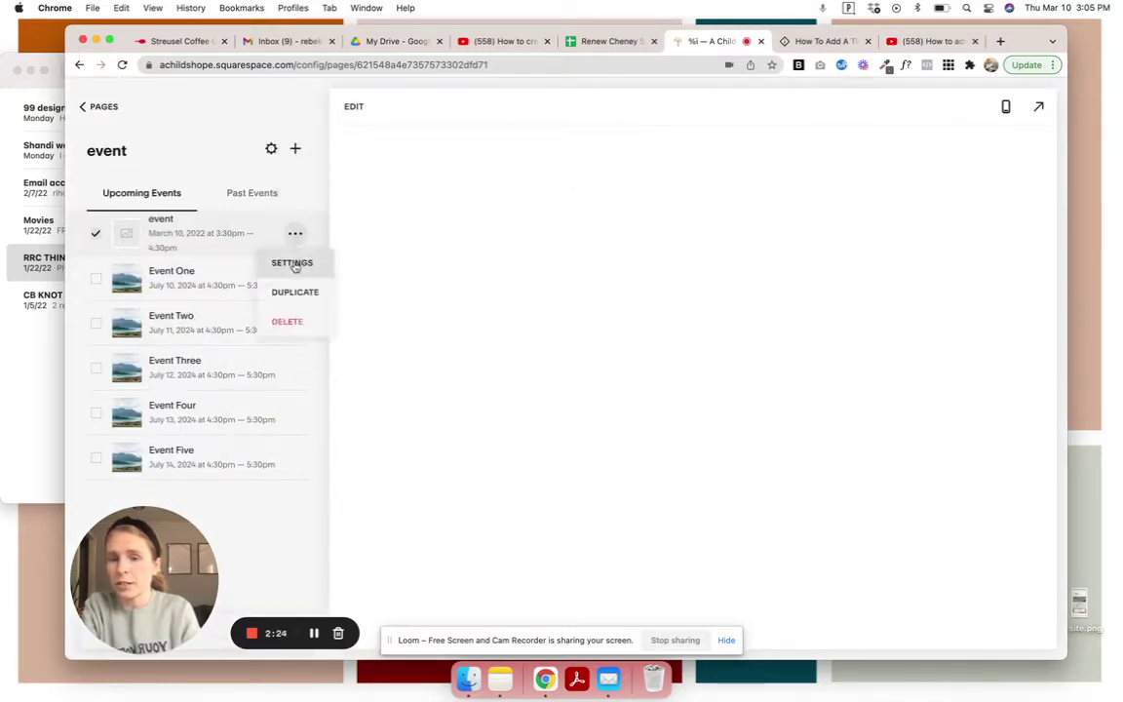
{"action": "left_click", "coordinate": [293, 263]}
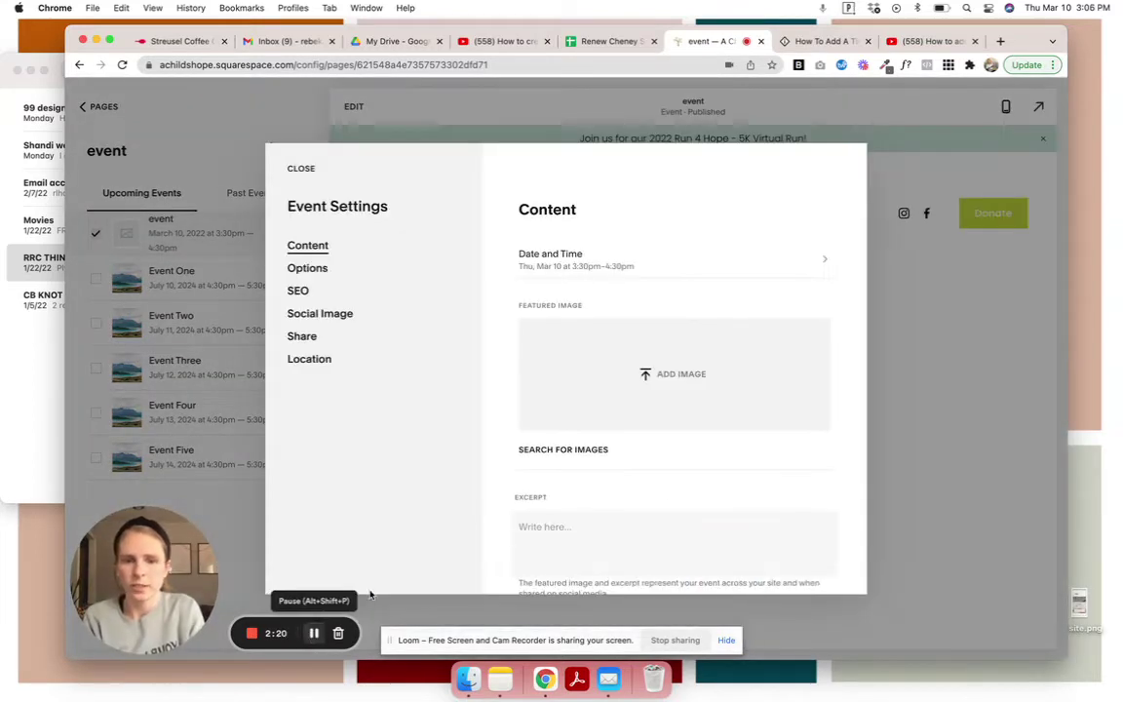
{"action": "scroll", "coordinate": [629, 414], "scroll_direction": "down", "scroll_amount": 2}
{"action": "scroll", "coordinate": [582, 513], "scroll_direction": "down", "scroll_amount": 2}
{"action": "scroll", "coordinate": [581, 513], "scroll_direction": "down", "scroll_amount": 1}
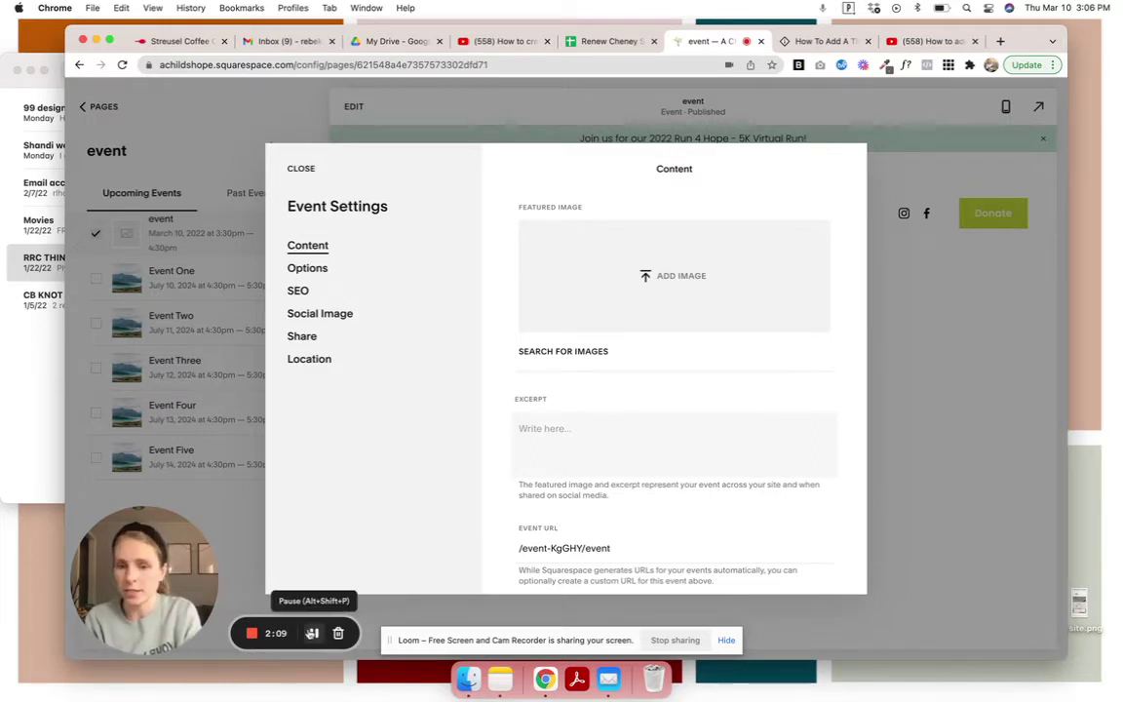
{"action": "left_click", "coordinate": [312, 634]}
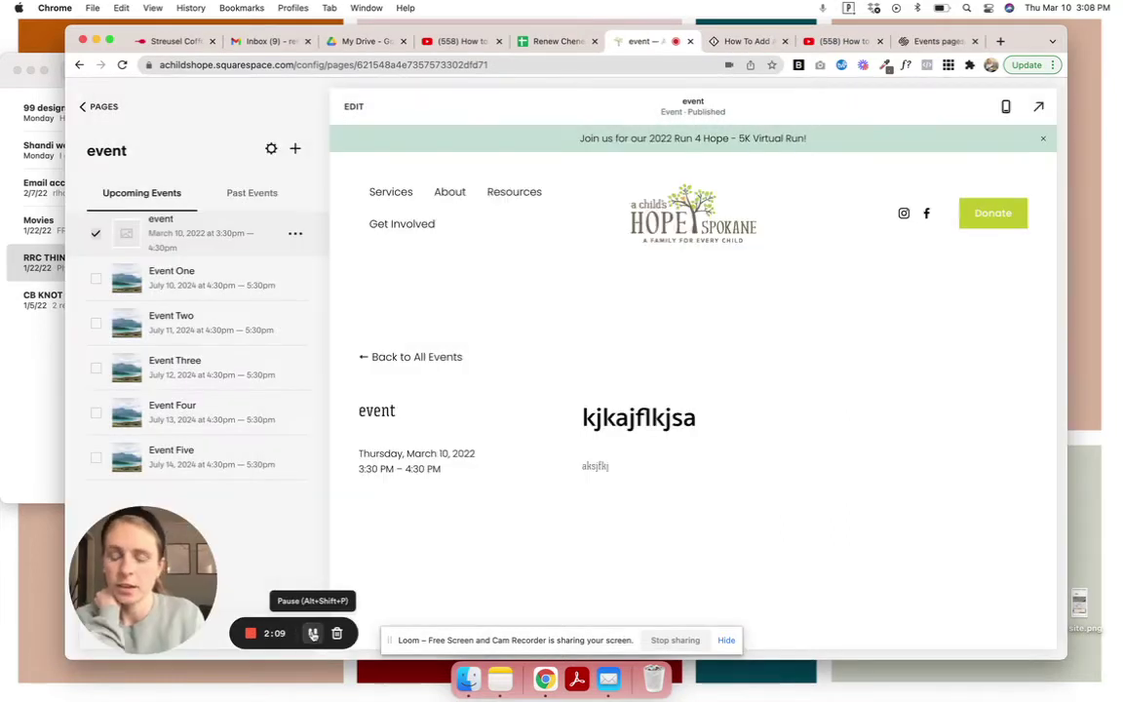
Step: Back out of the events collection, dismissing the event options and new-page chooser
{"action": "mouse_move", "coordinate": [195, 279]}
{"action": "left_click", "coordinate": [294, 232]}
{"action": "left_click", "coordinate": [214, 107]}
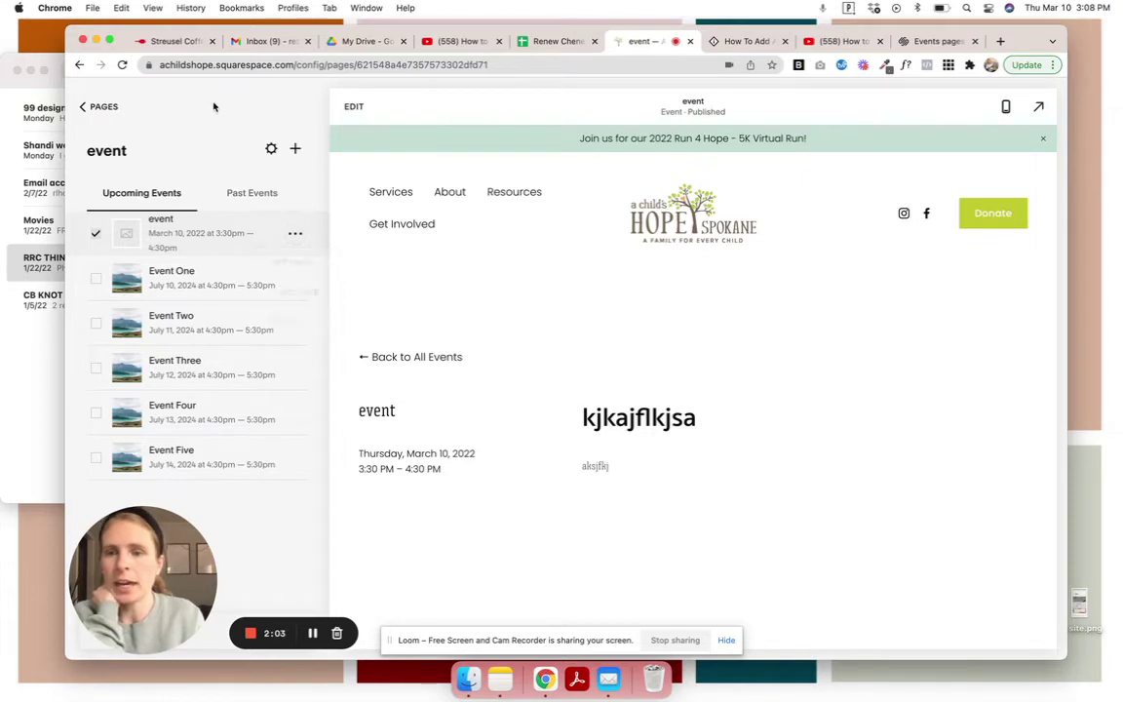
{"action": "left_click", "coordinate": [86, 105]}
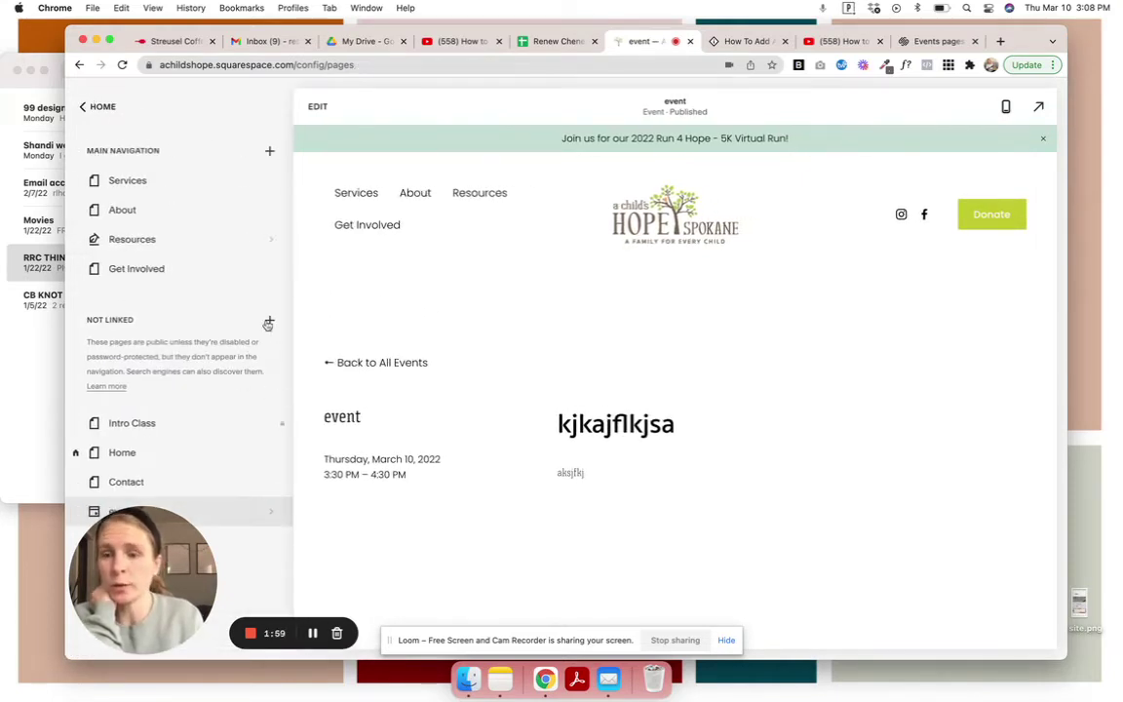
{"action": "left_click", "coordinate": [268, 323]}
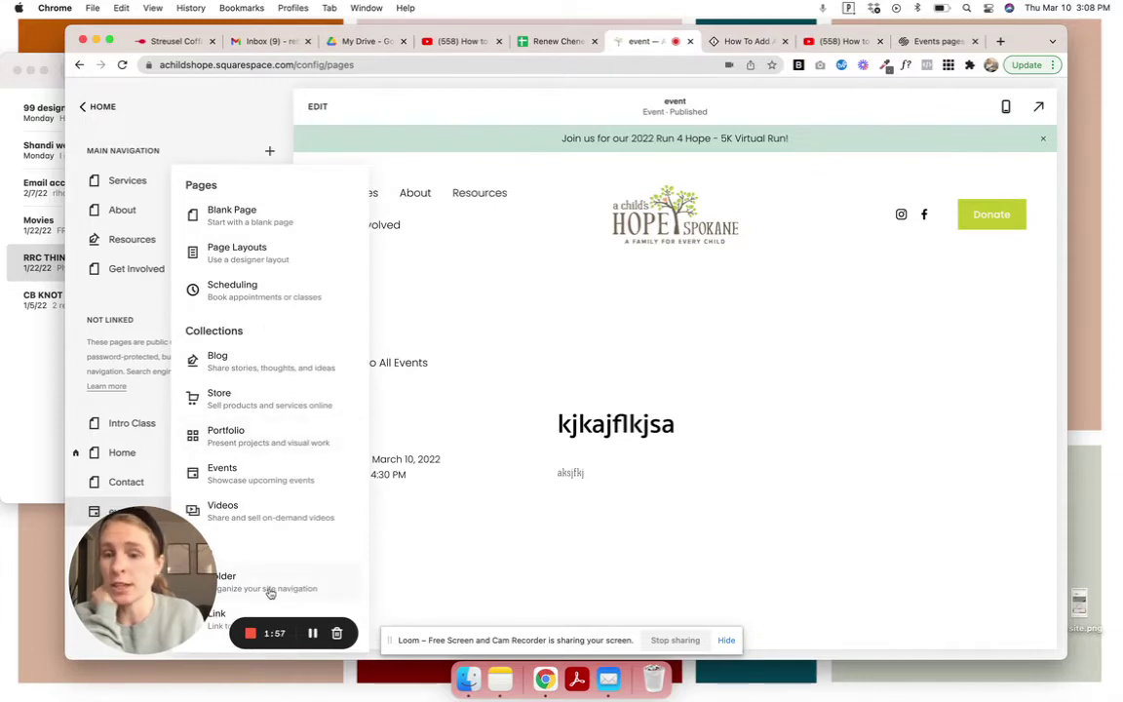
{"action": "left_click", "coordinate": [312, 634]}
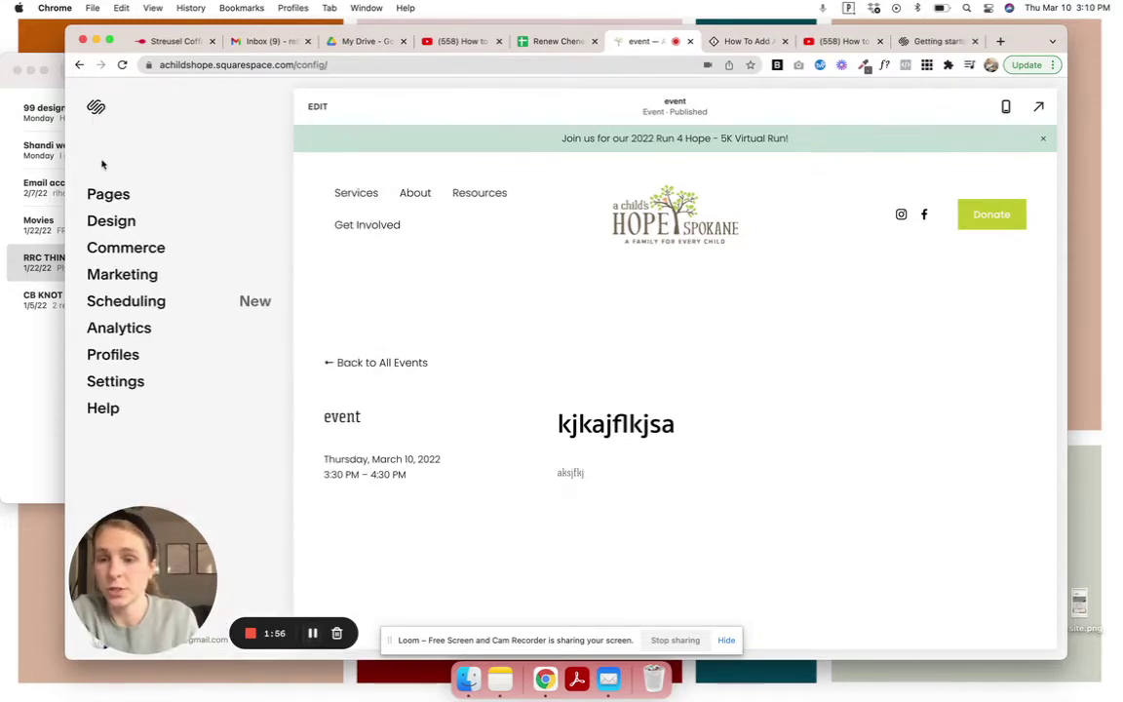
{"action": "left_click", "coordinate": [129, 302]}
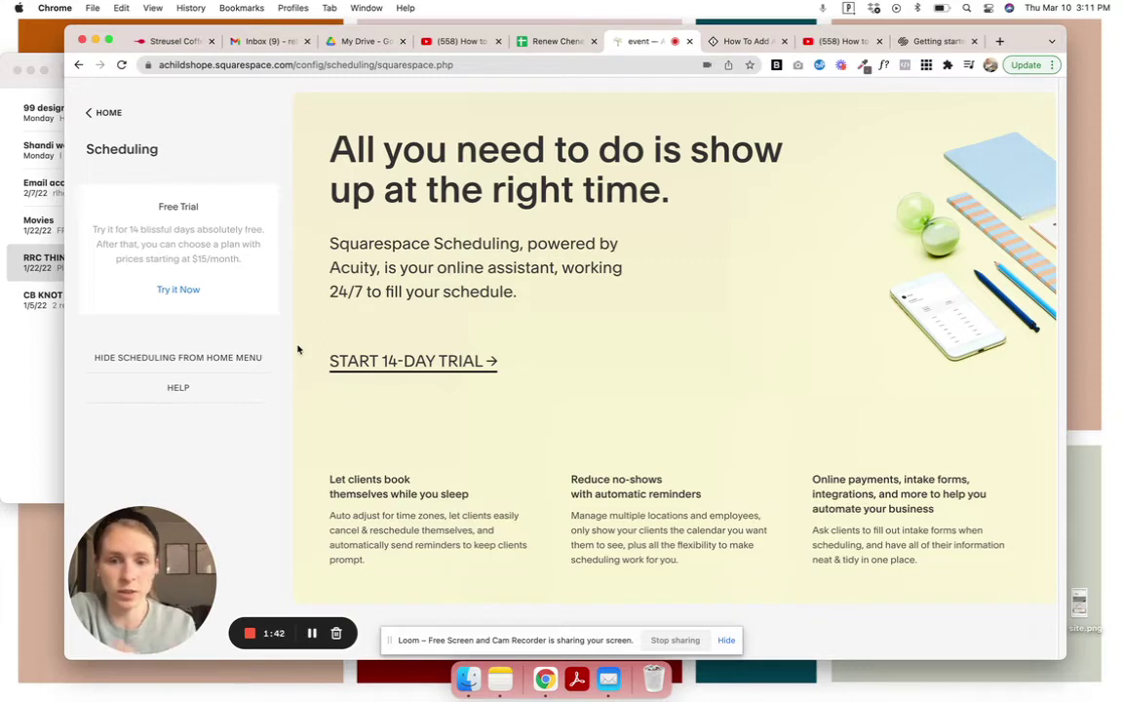
{"action": "left_click", "coordinate": [101, 112]}
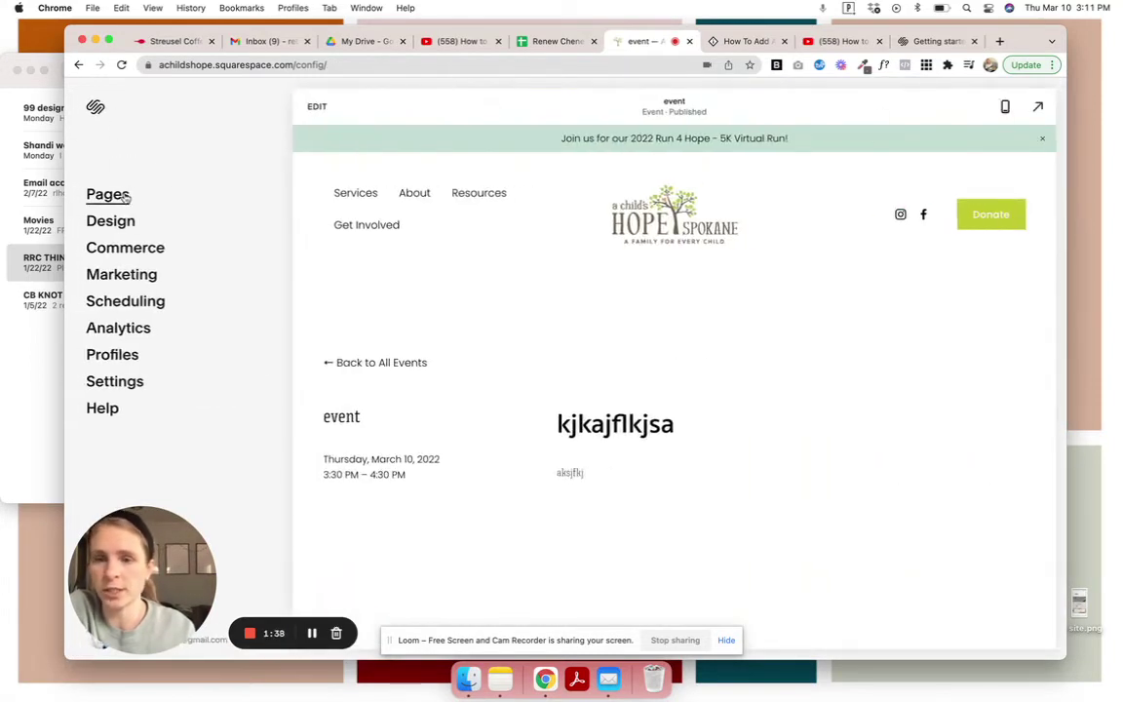
Step: Open the Home page, scroll to 'Providing love & stability', and enter edit mode
{"action": "left_click", "coordinate": [110, 195]}
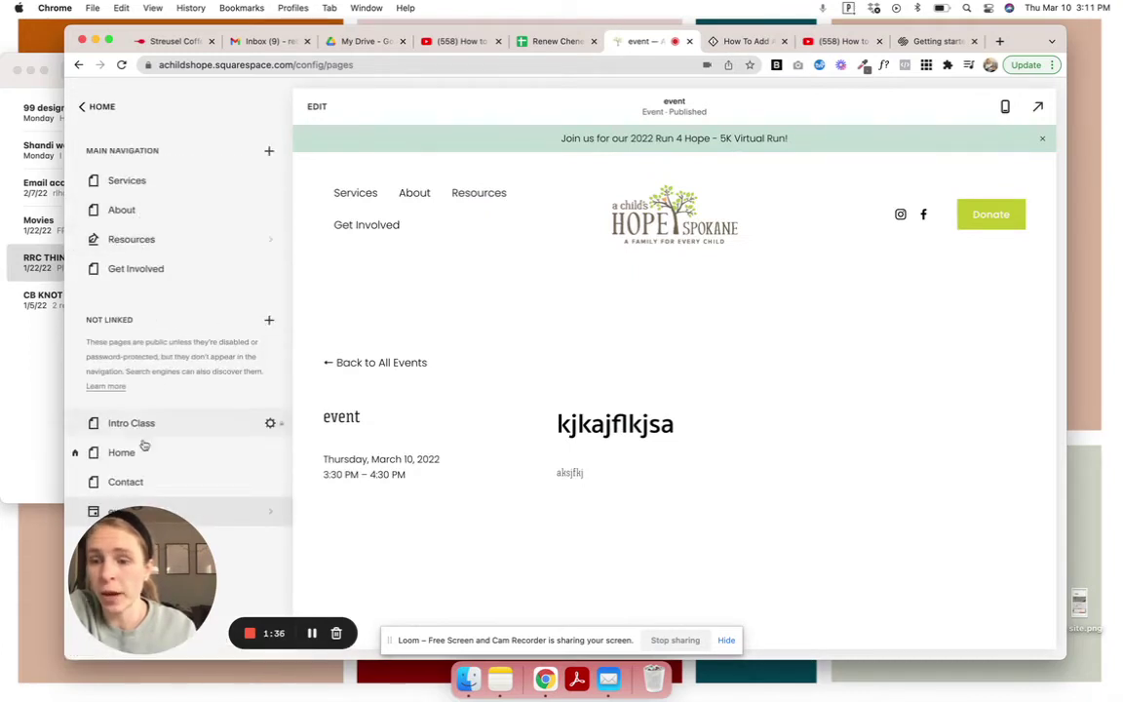
{"action": "left_click", "coordinate": [146, 464]}
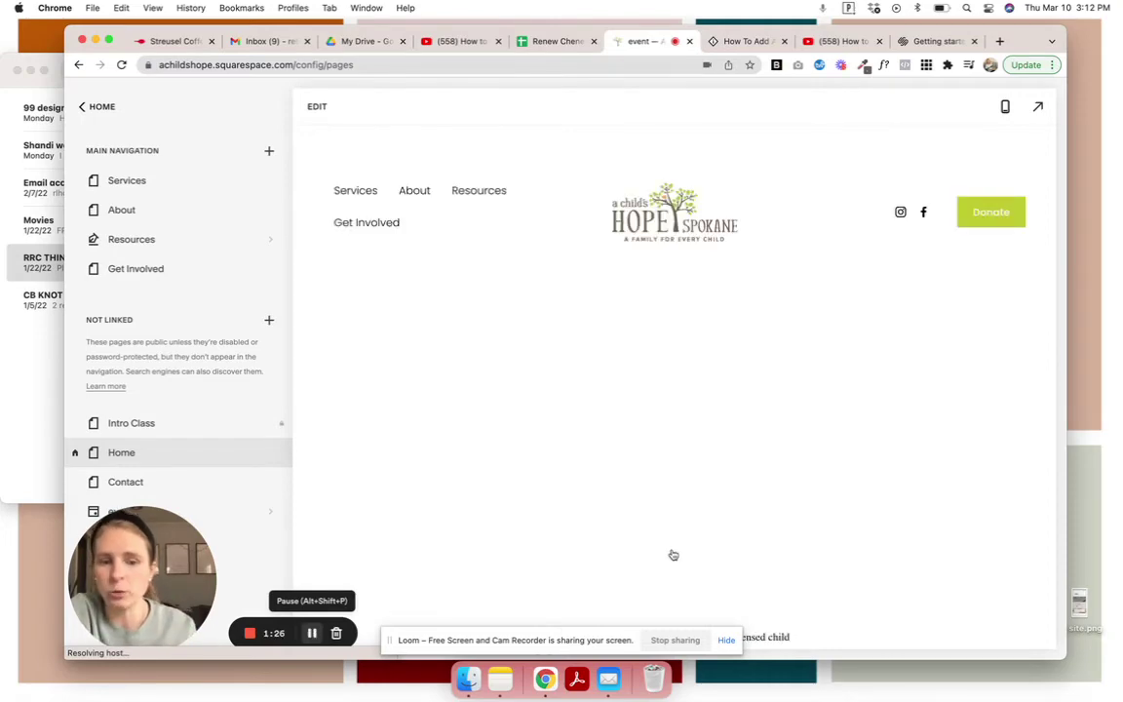
{"action": "scroll", "coordinate": [682, 557], "scroll_direction": "down", "scroll_amount": 3}
{"action": "scroll", "coordinate": [682, 557], "scroll_direction": "down", "scroll_amount": 5}
{"action": "scroll", "coordinate": [682, 556], "scroll_direction": "down", "scroll_amount": 2}
{"action": "scroll", "coordinate": [682, 556], "scroll_direction": "down", "scroll_amount": 2}
{"action": "scroll", "coordinate": [682, 556], "scroll_direction": "down", "scroll_amount": 3}
{"action": "scroll", "coordinate": [682, 556], "scroll_direction": "down", "scroll_amount": 3}
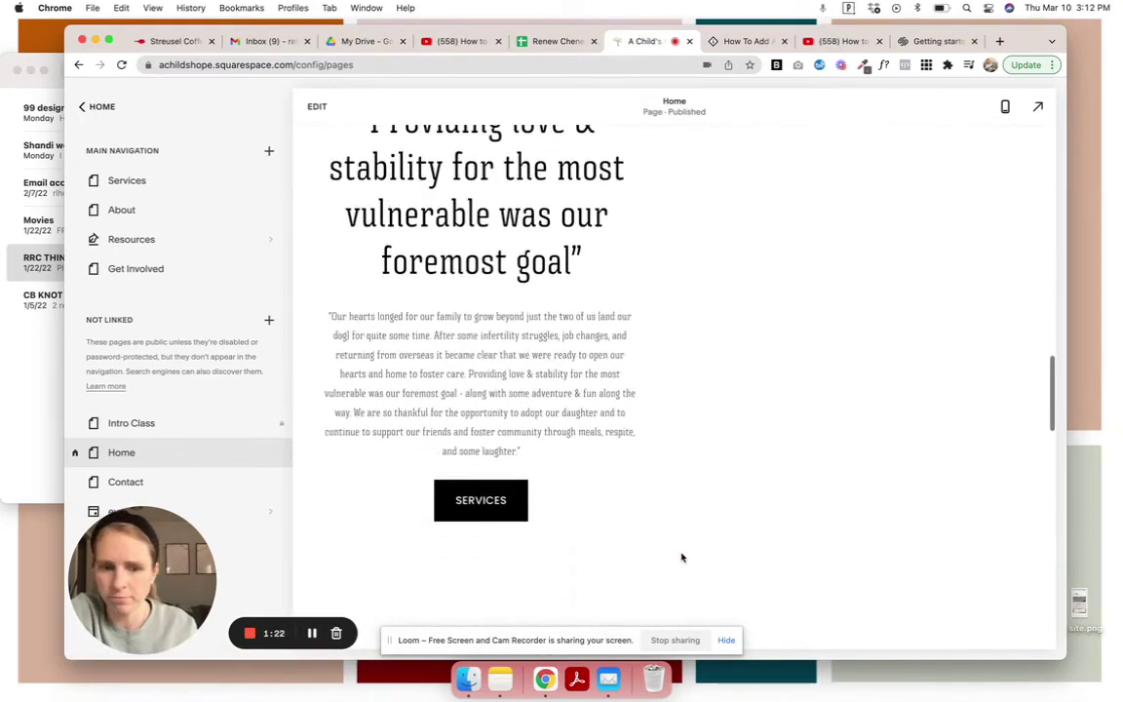
{"action": "scroll", "coordinate": [544, 571], "scroll_direction": "down", "scroll_amount": 2}
{"action": "scroll", "coordinate": [544, 571], "scroll_direction": "down", "scroll_amount": 2}
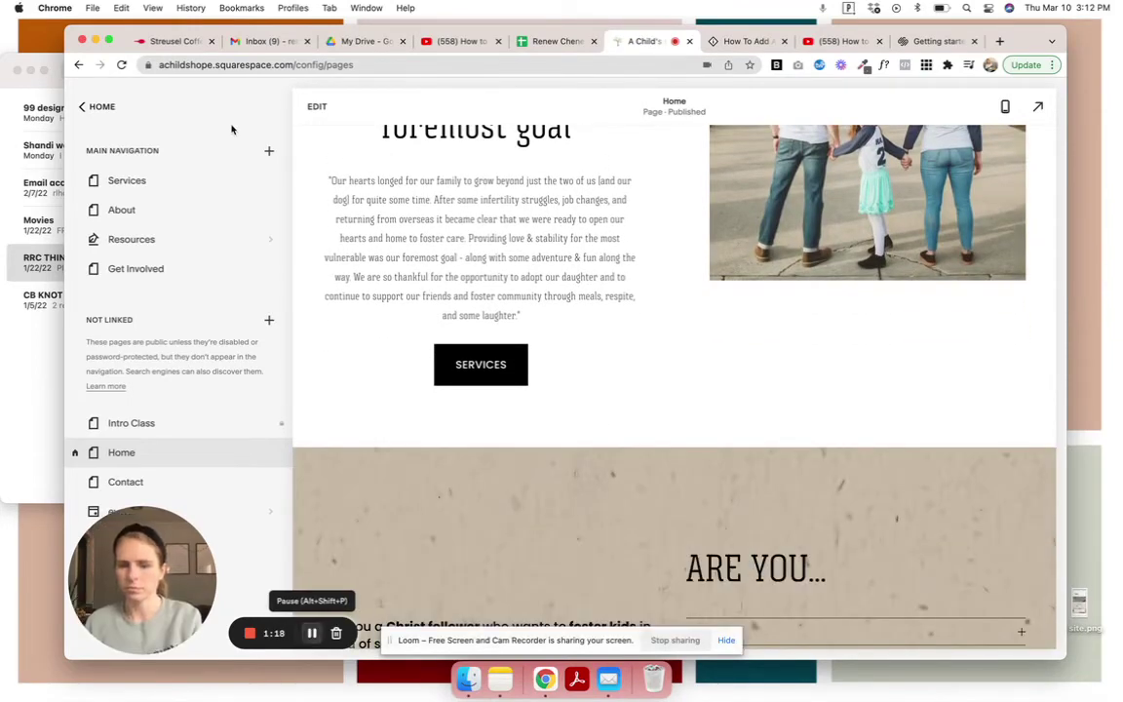
{"action": "left_click", "coordinate": [314, 109]}
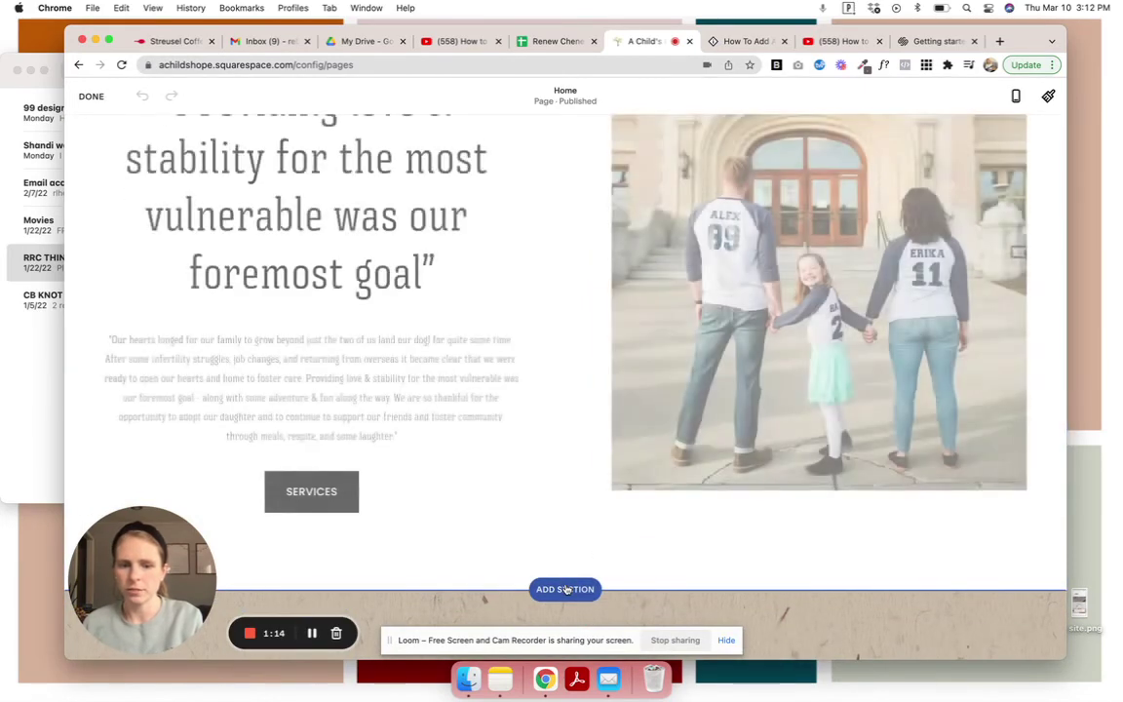
Step: Add a section below the family photo and show the Appointments layouts
{"action": "left_click", "coordinate": [566, 588]}
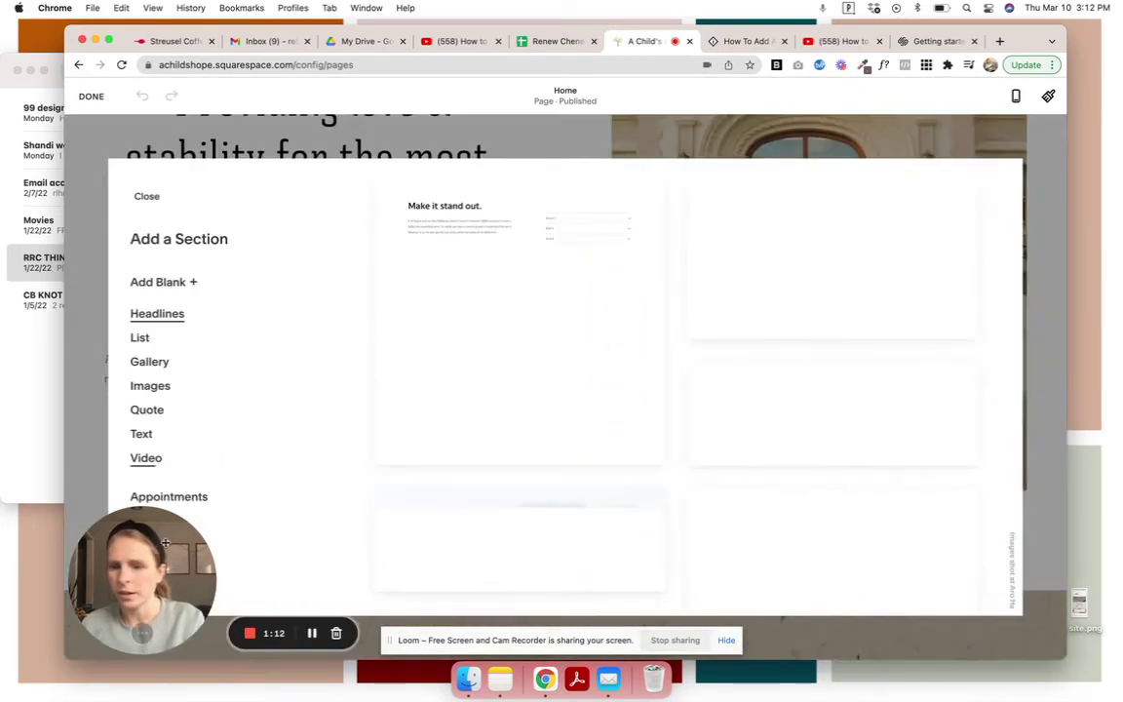
{"action": "left_click_drag", "start_coordinate": [166, 542], "coordinate": [381, 541]}
{"action": "scroll", "coordinate": [170, 517], "scroll_direction": "down", "scroll_amount": 2}
{"action": "scroll", "coordinate": [170, 517], "scroll_direction": "down", "scroll_amount": 2}
{"action": "scroll", "coordinate": [171, 517], "scroll_direction": "down", "scroll_amount": 3}
{"action": "scroll", "coordinate": [171, 517], "scroll_direction": "down", "scroll_amount": 2}
{"action": "scroll", "coordinate": [170, 516], "scroll_direction": "up", "scroll_amount": 2}
{"action": "scroll", "coordinate": [171, 516], "scroll_direction": "up", "scroll_amount": 2}
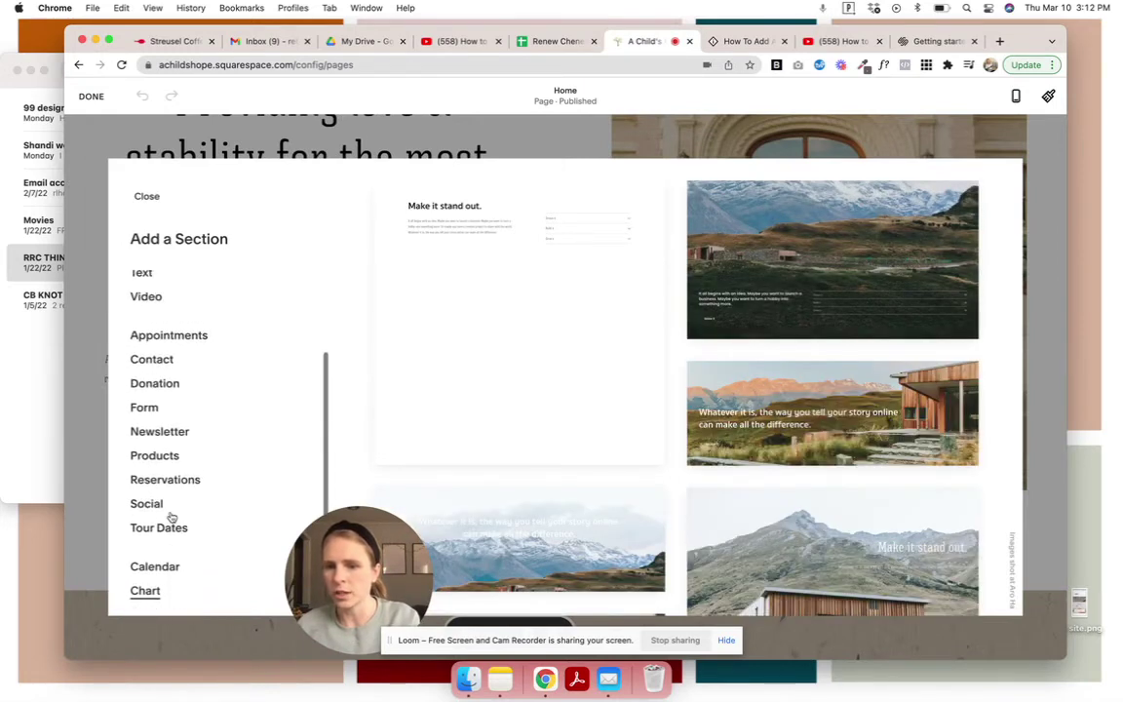
{"action": "left_click", "coordinate": [170, 335]}
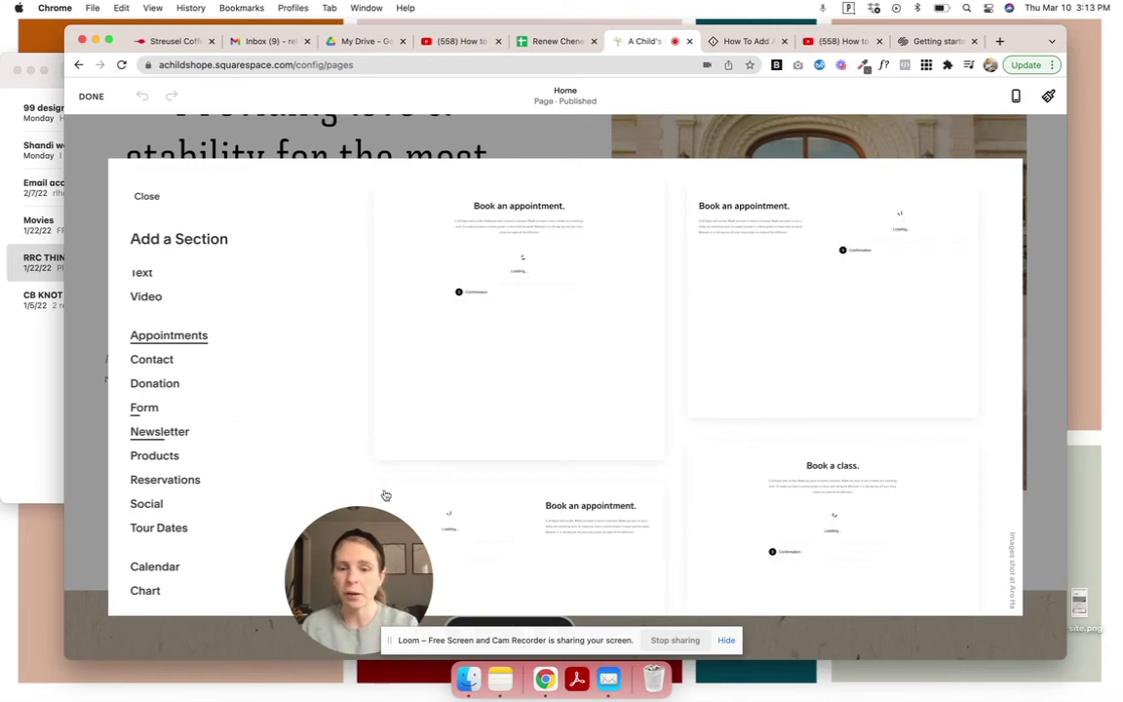
{"action": "left_click_drag", "start_coordinate": [359, 556], "coordinate": [146, 560]}
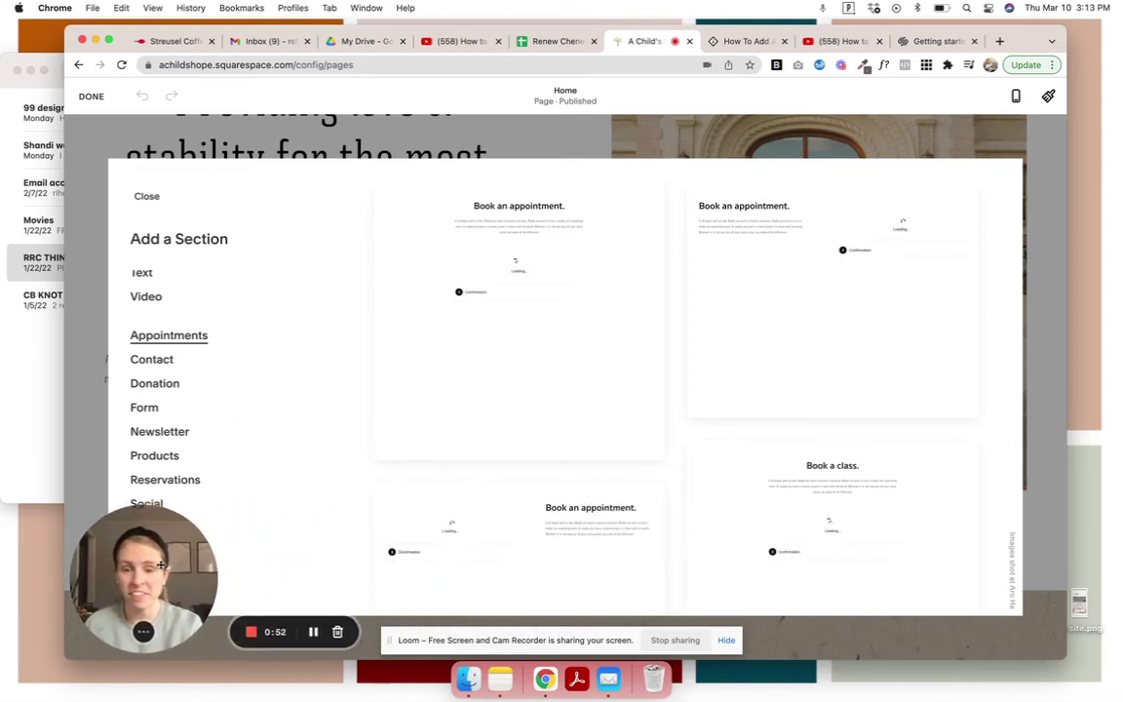